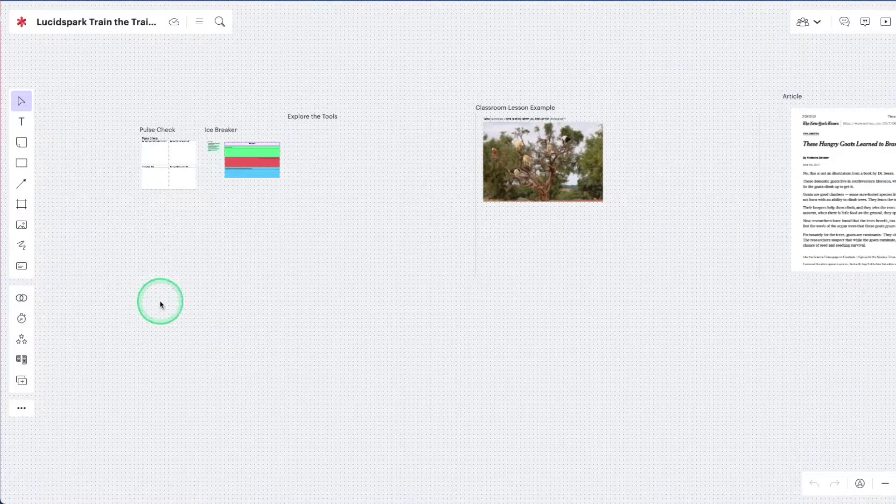
Step: Duplicate the board under the name "Copy of Lucidspark Train the Trainer Activity Template"
click(200, 22)
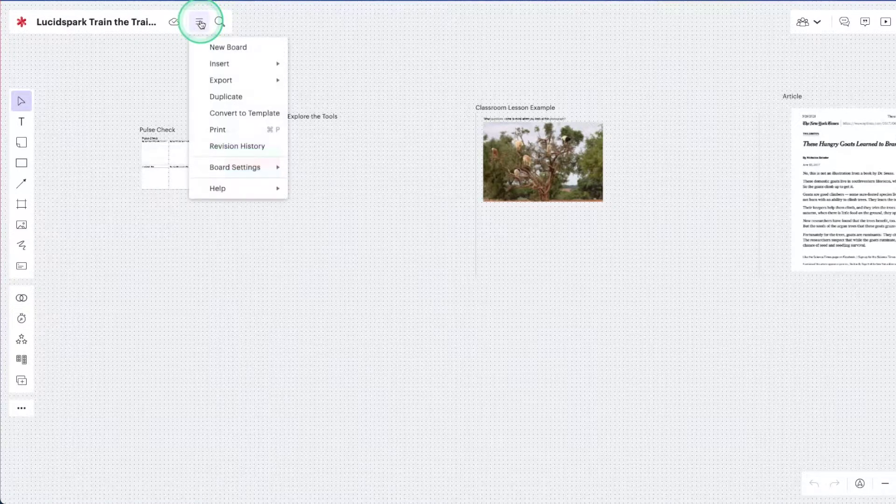
click(226, 98)
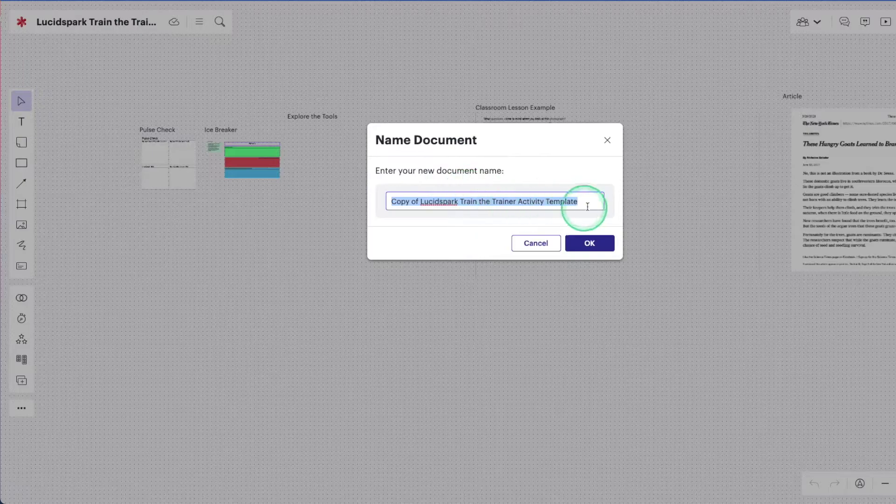
click(600, 246)
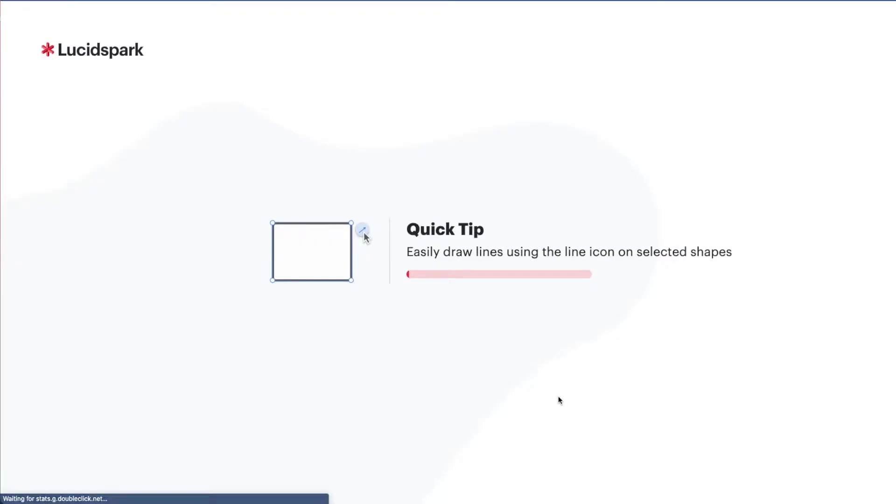
click(513, 383)
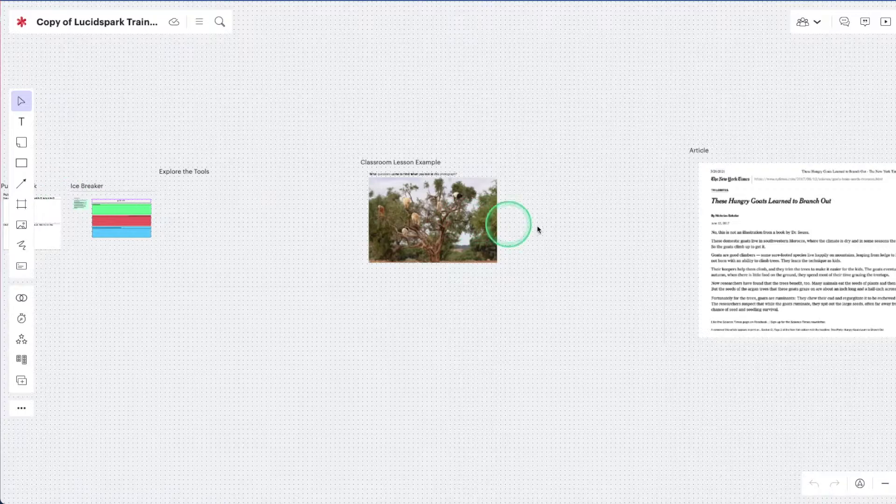
Step: Open the frames' table of contents and go to the Pulse Check frame
click(22, 206)
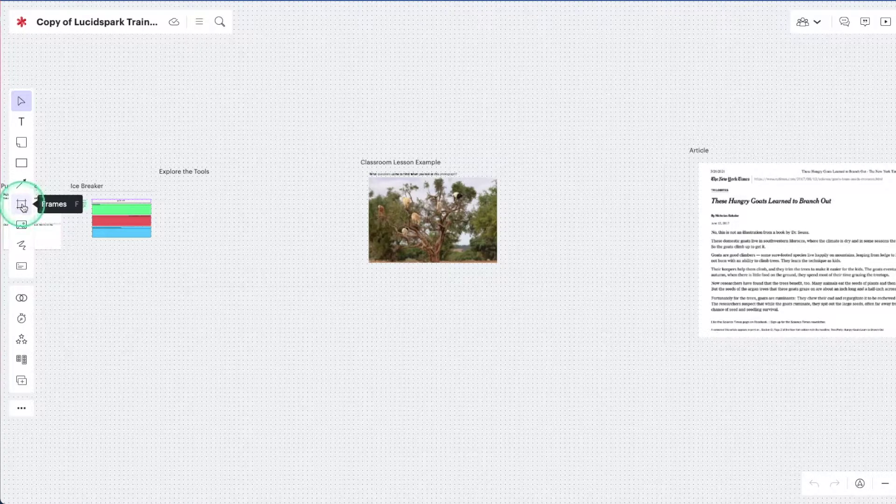
click(22, 206)
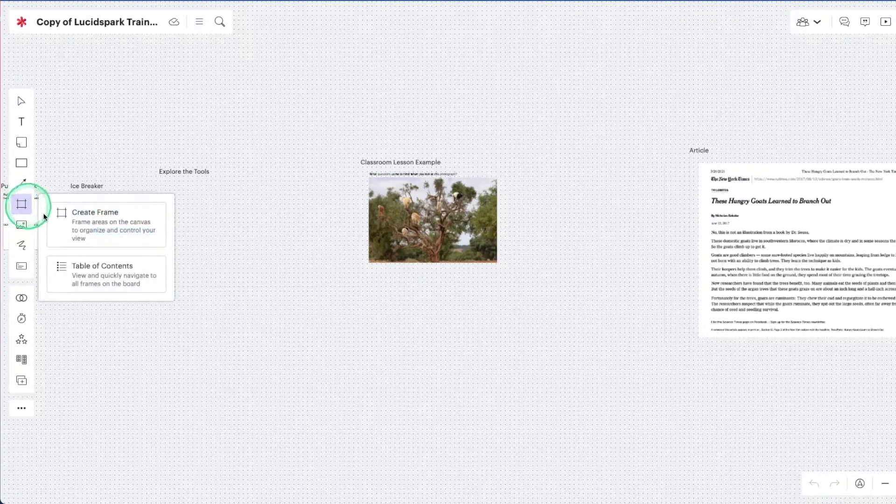
click(77, 270)
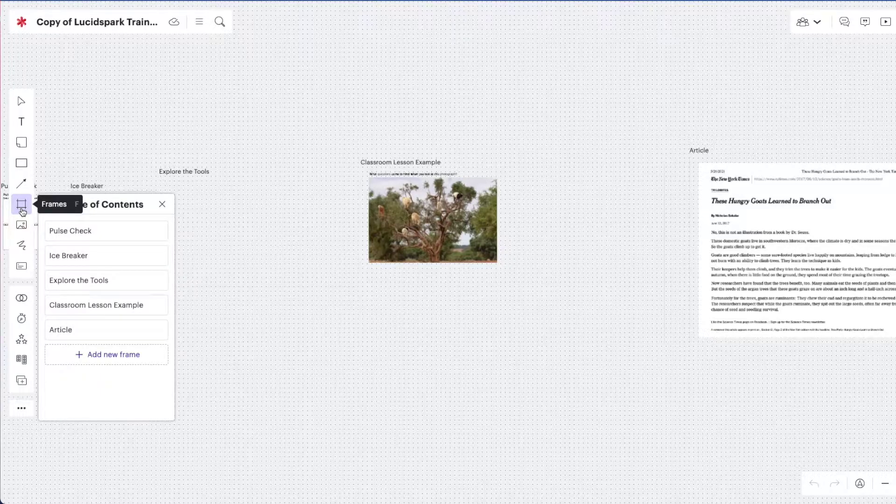
click(66, 233)
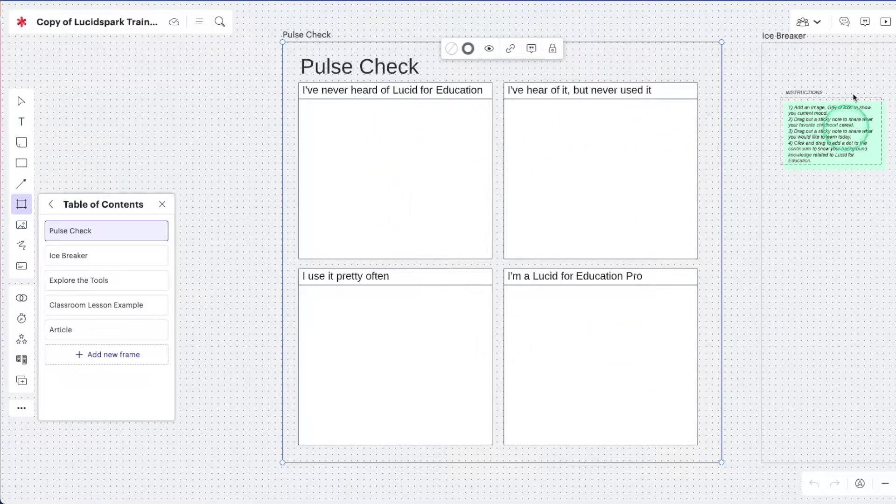
Step: Turn on collaborator colors for the board
click(821, 22)
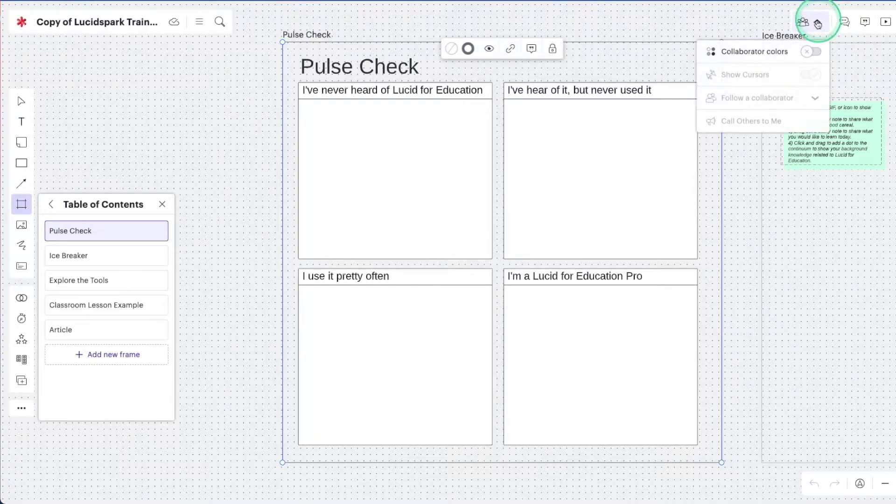
click(810, 52)
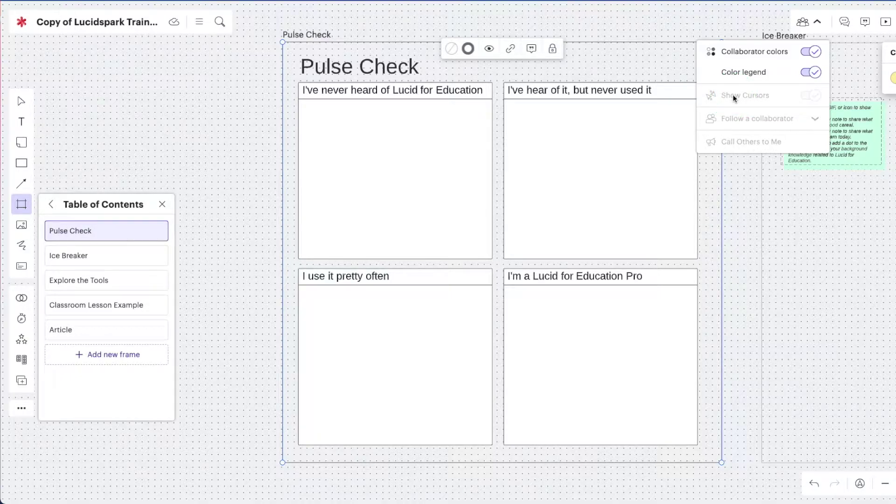
click(759, 93)
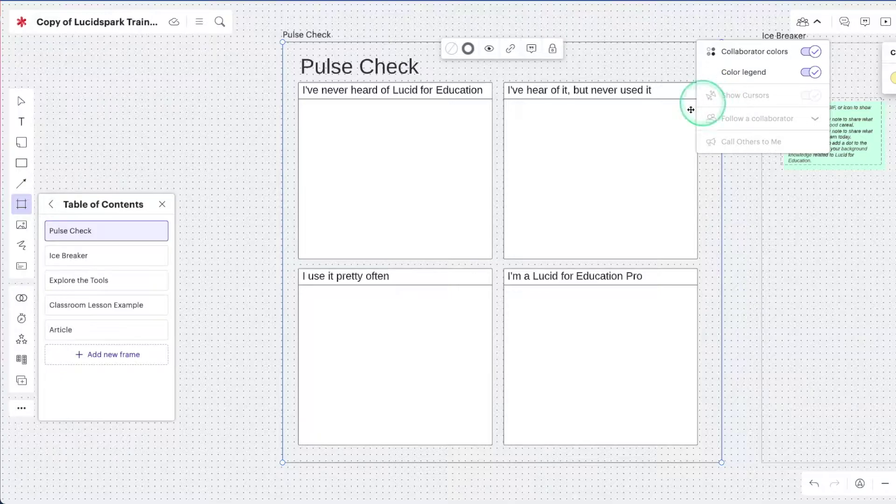
Step: Close the table of contents and add a sticky note with the participant's first name to the "I'm a Lucid for Education Pro" box
click(163, 206)
drag(22, 142, 568, 362)
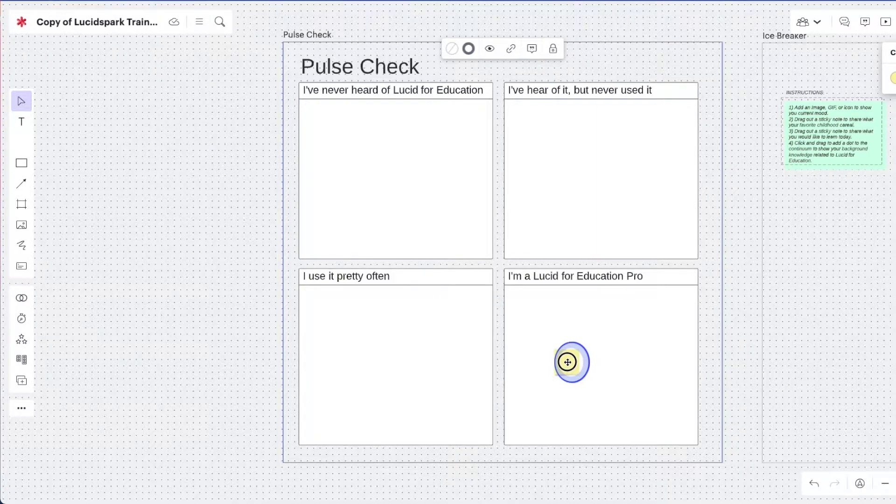
drag(568, 362, 527, 305)
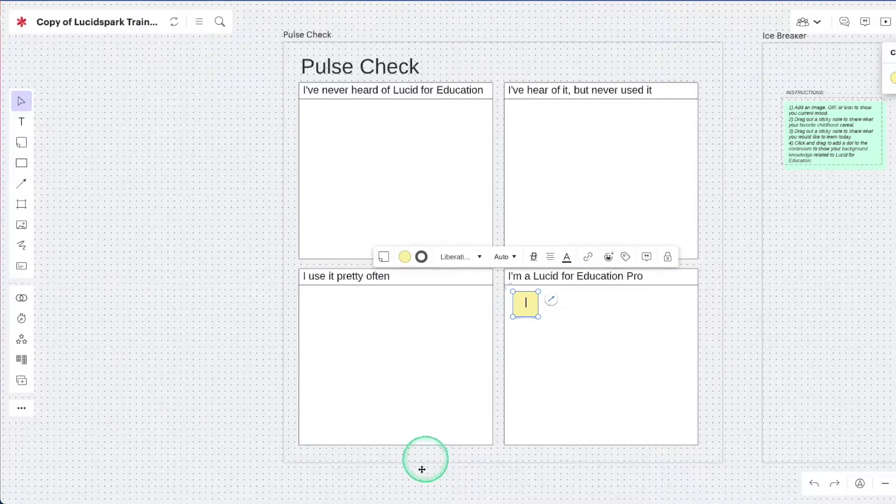
click(188, 364)
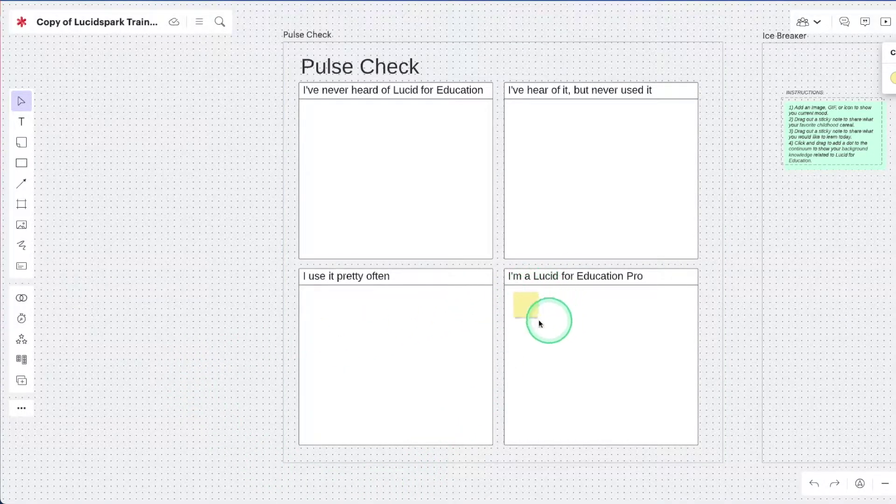
double_click(531, 308)
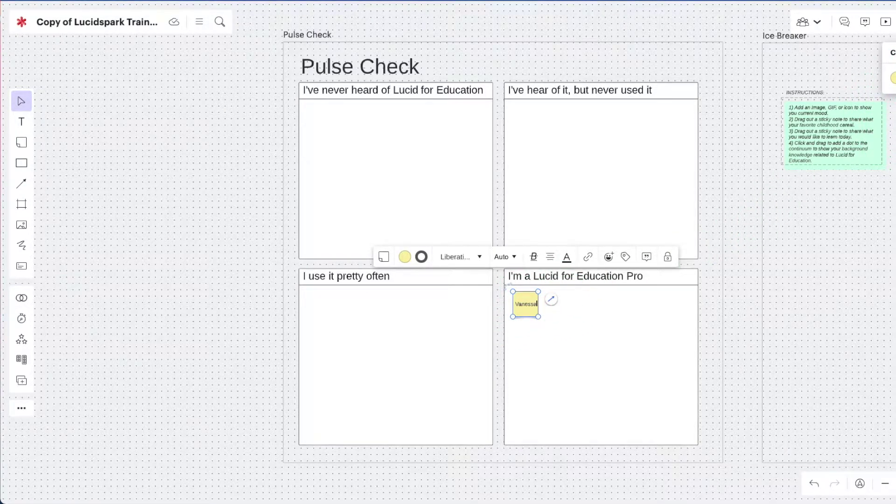
click(221, 210)
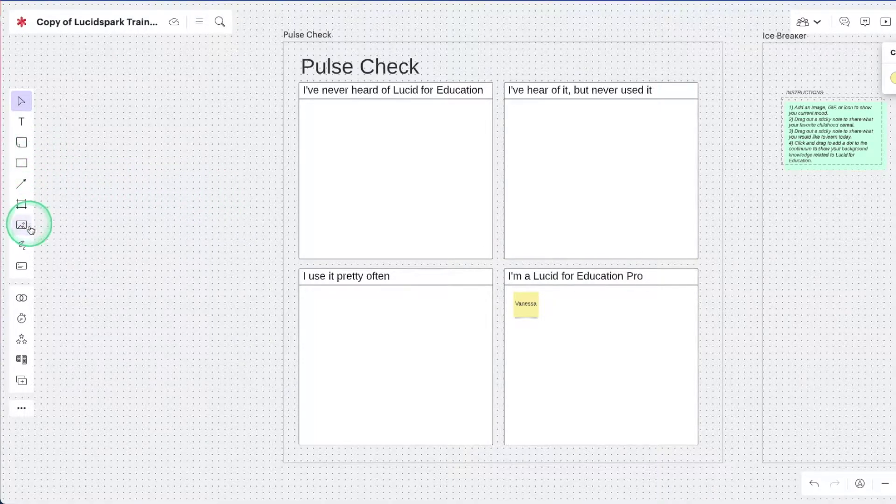
Step: Set the board timer to 30 seconds, start it and pause it
click(28, 317)
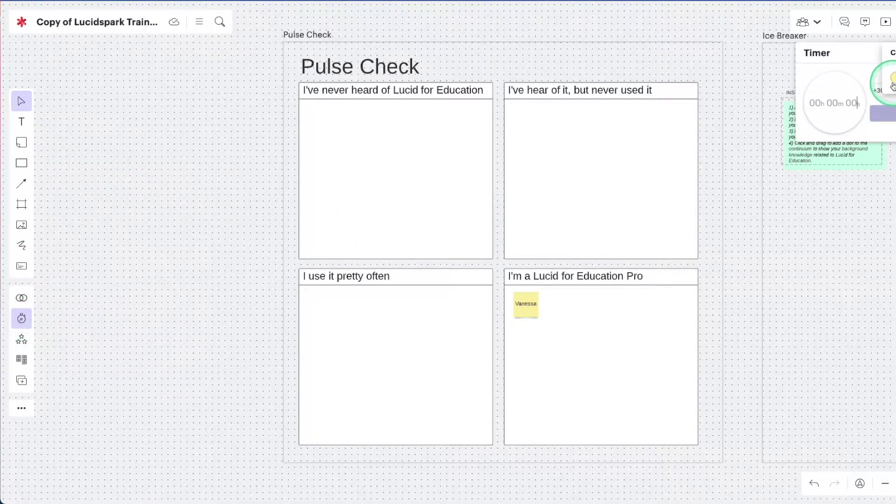
click(876, 90)
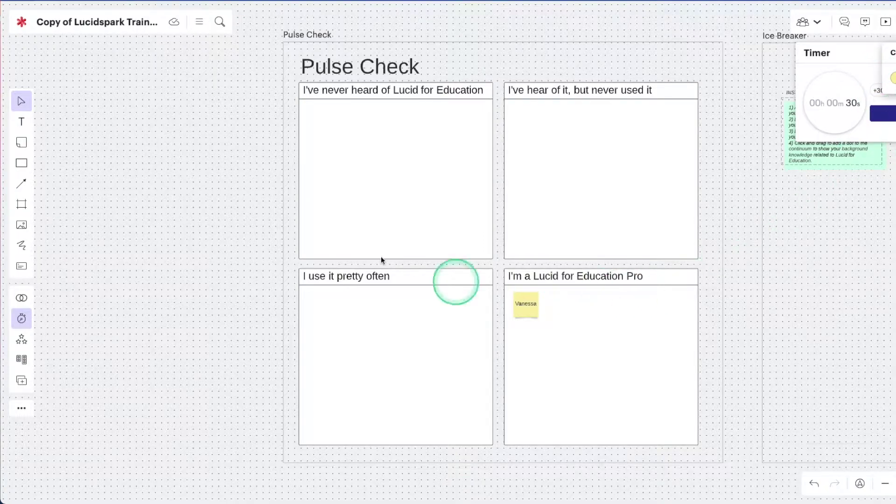
click(886, 114)
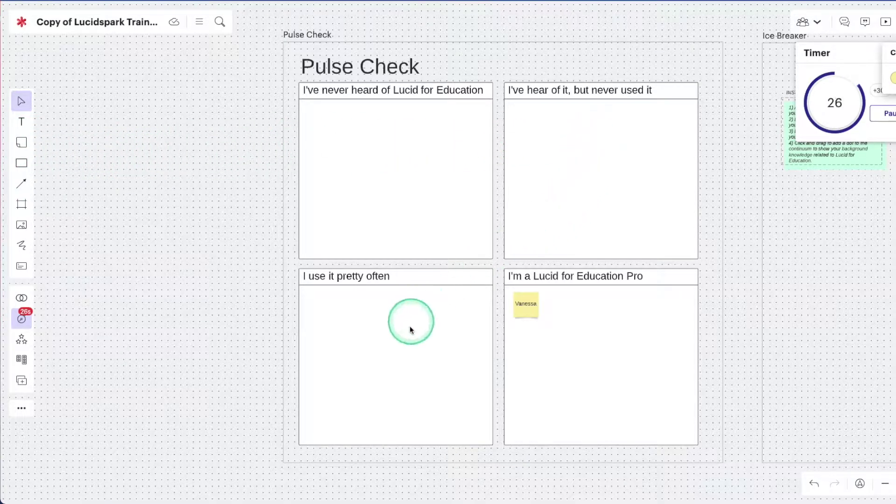
click(883, 113)
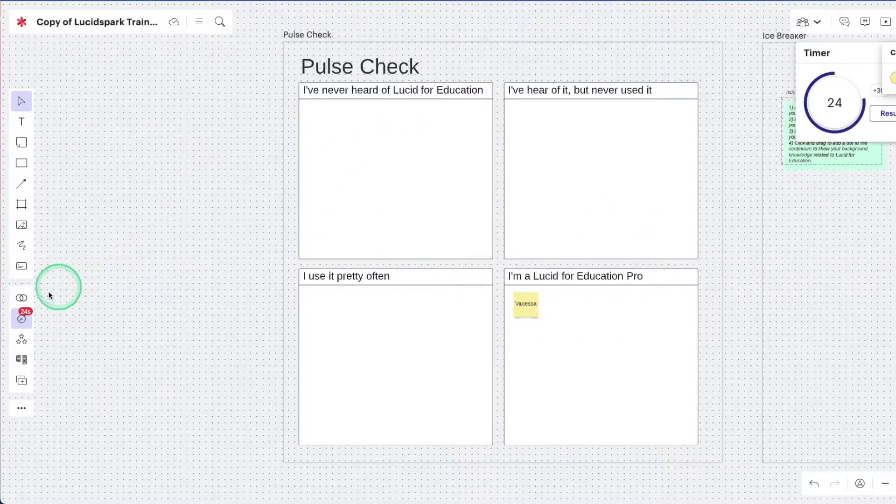
Step: Go to the Ice Breaker frame and place the first GIF from a "happy" search, scaled down, in the Current Mood section
click(20, 206)
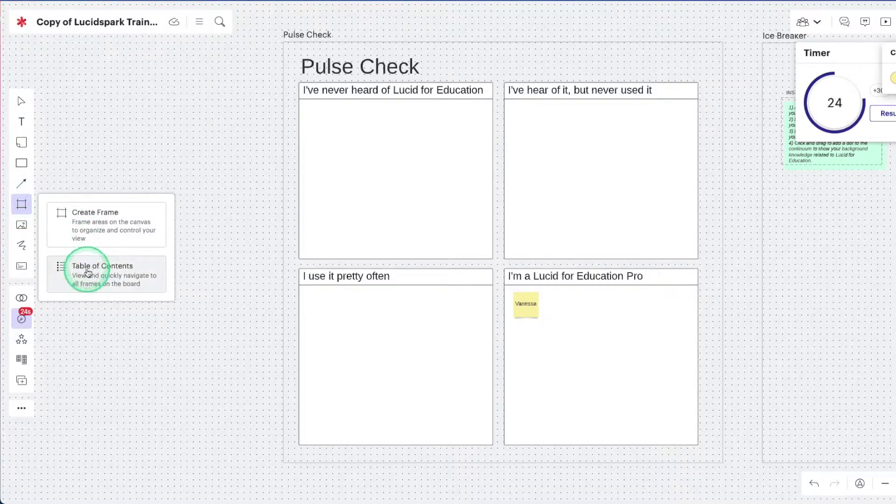
click(88, 272)
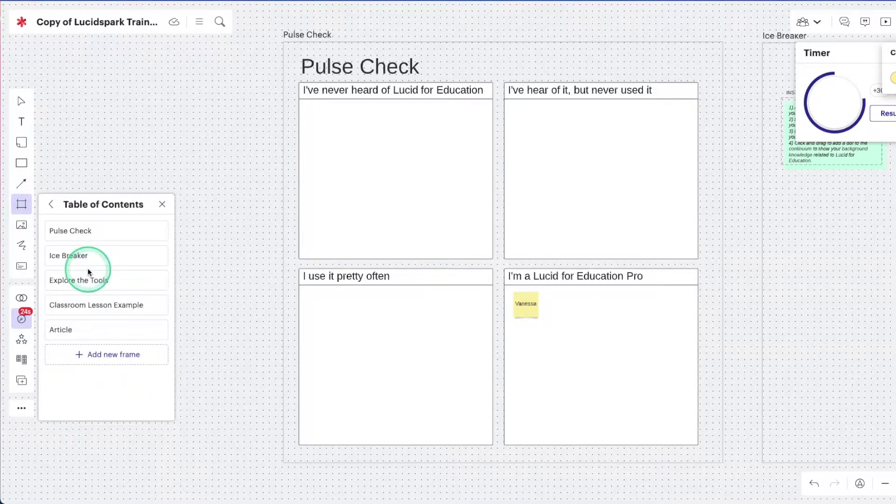
click(60, 255)
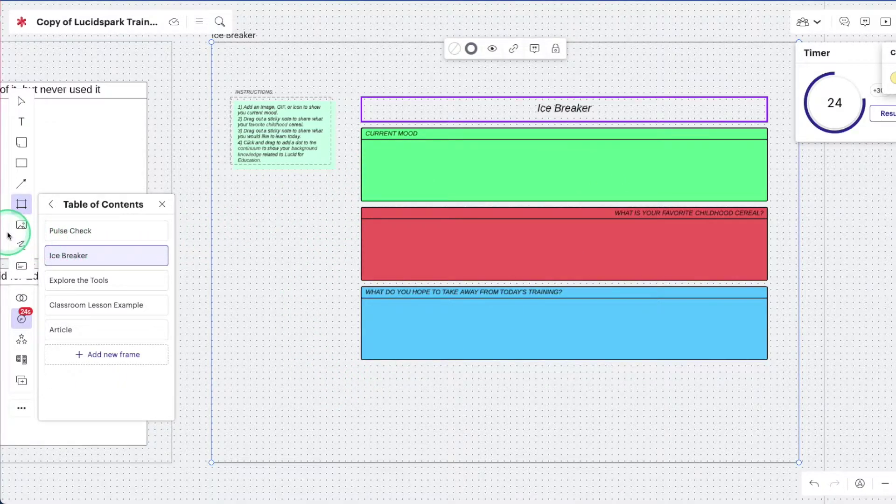
click(22, 225)
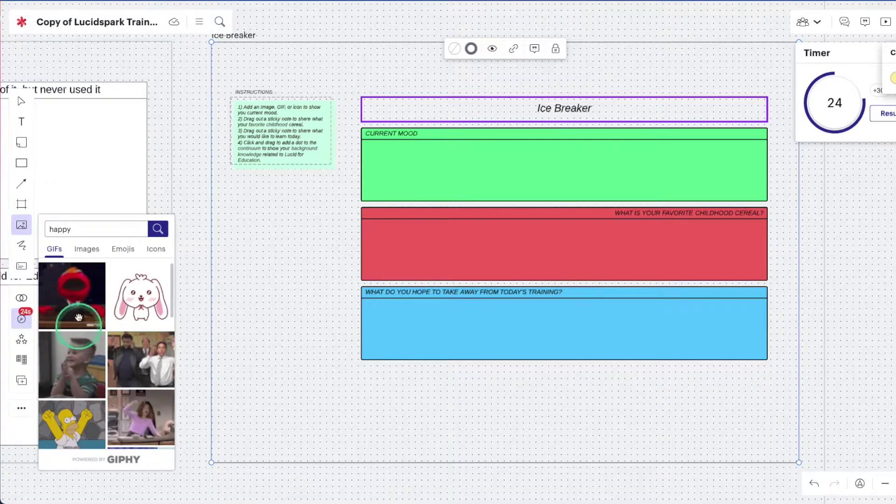
drag(74, 305, 406, 167)
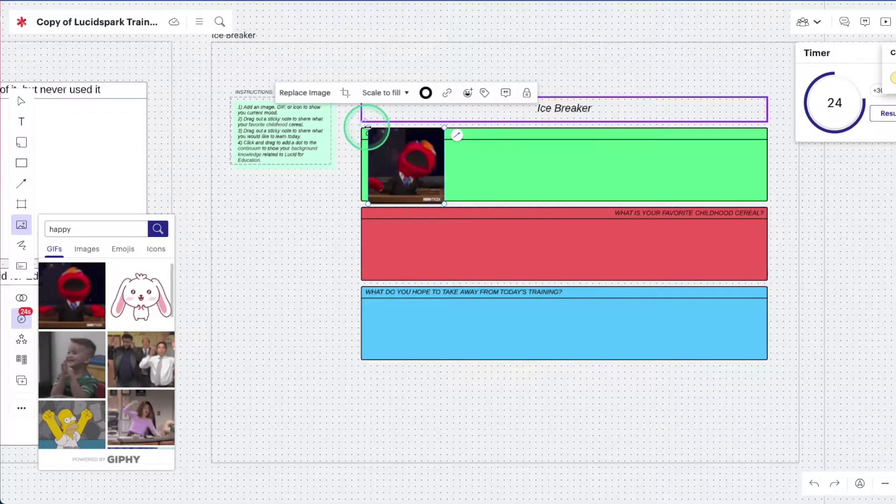
drag(368, 127, 394, 152)
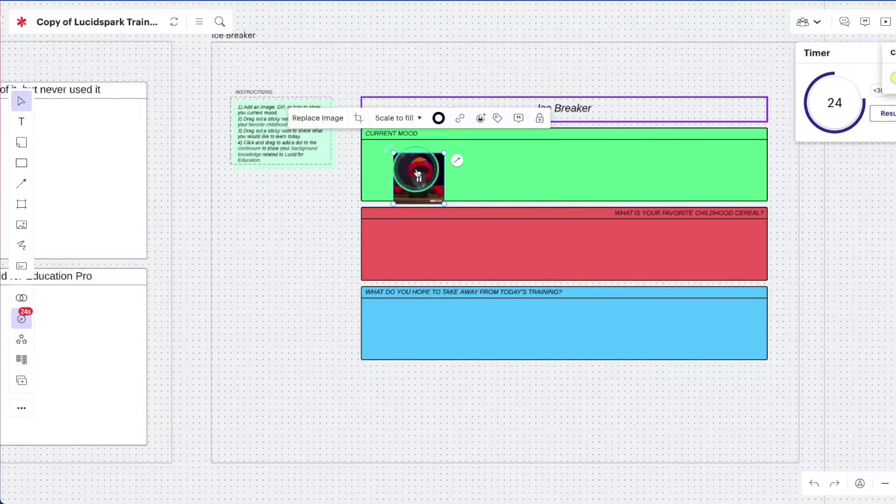
click(536, 178)
drag(410, 167, 385, 159)
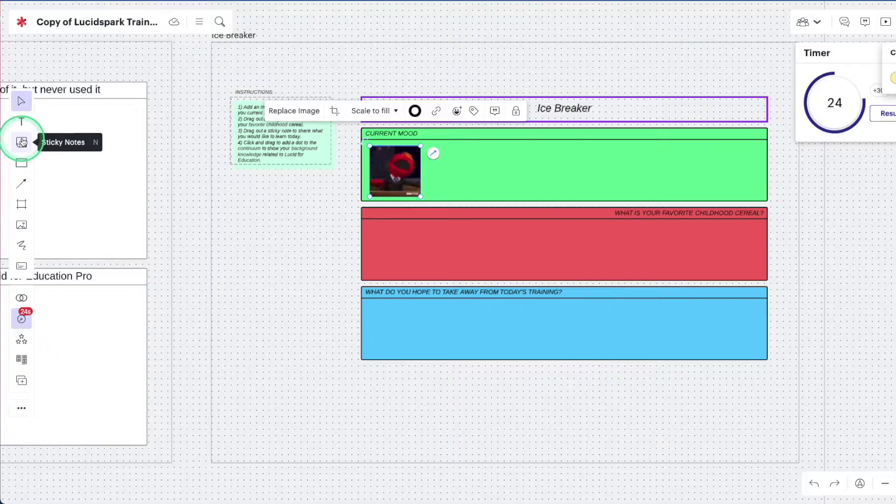
Step: Add a "Lucky Charms" sticky note to the favorite childhood cereal section and a blank sticky note to the training takeaway section
drag(22, 142, 382, 238)
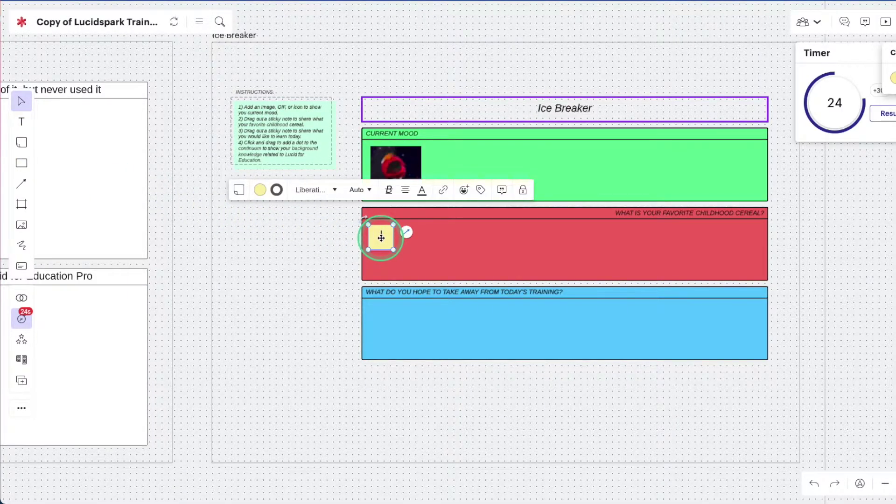
text(Lucky Charms)
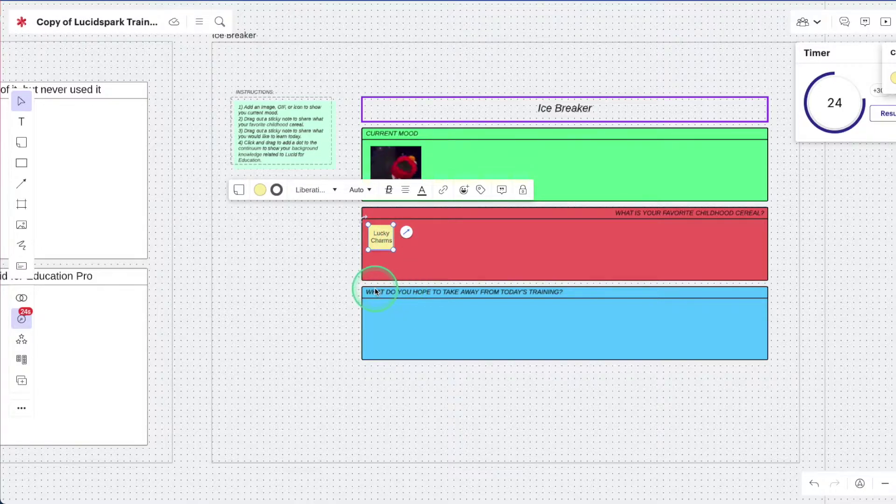
click(346, 301)
drag(22, 143, 380, 319)
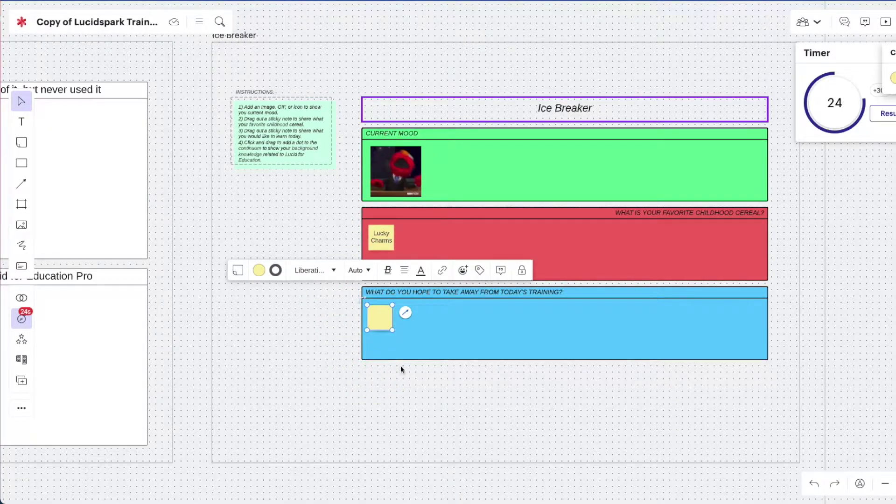
Step: Reset the timer, go to the Explore the Tools frame and close the table of contents
click(890, 113)
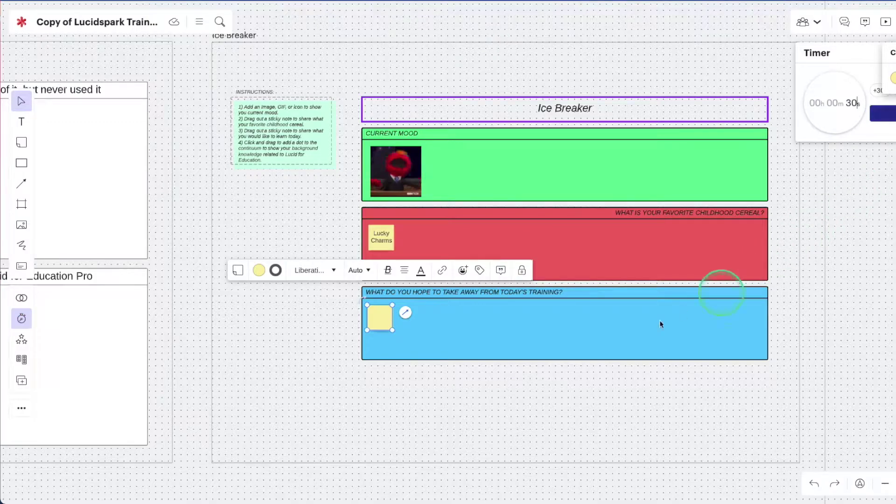
click(26, 203)
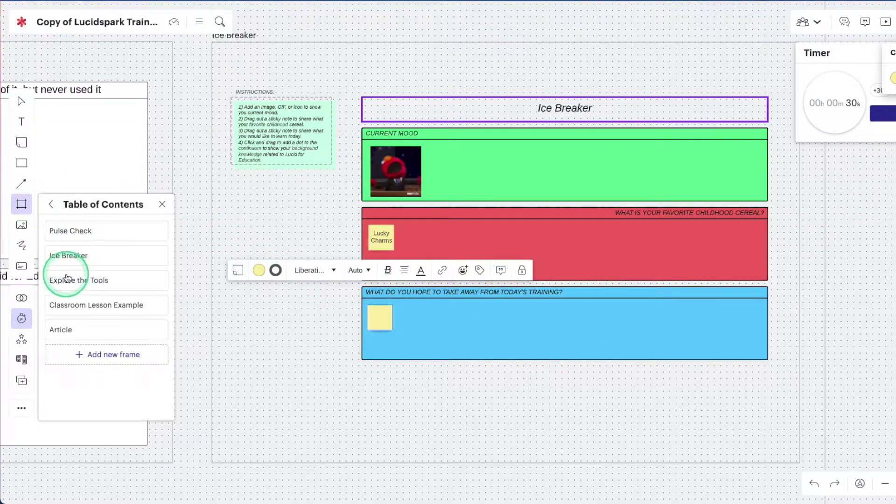
click(84, 282)
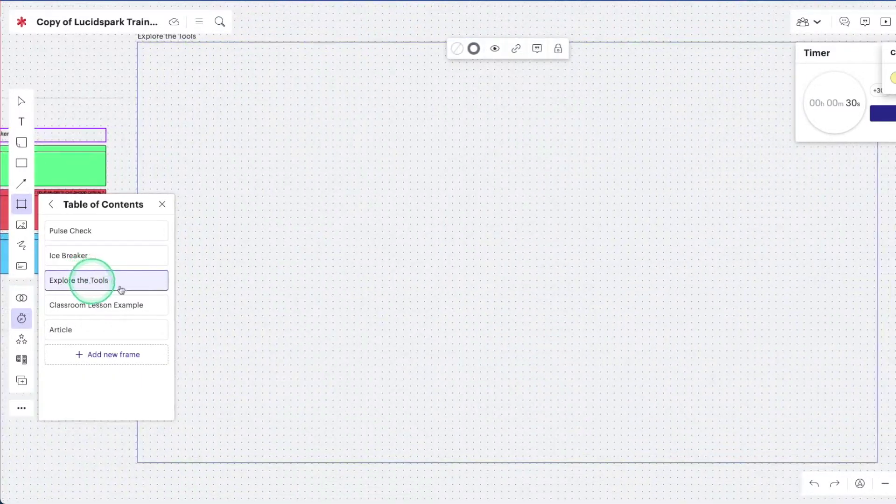
click(163, 206)
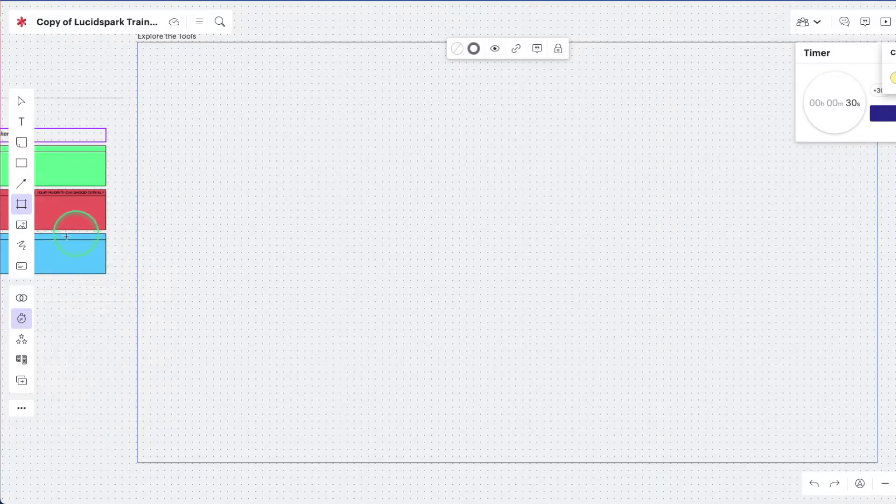
Step: Place a two-column container in the Explore the Tools frame and enlarge it to cover a large part of the frame
click(21, 163)
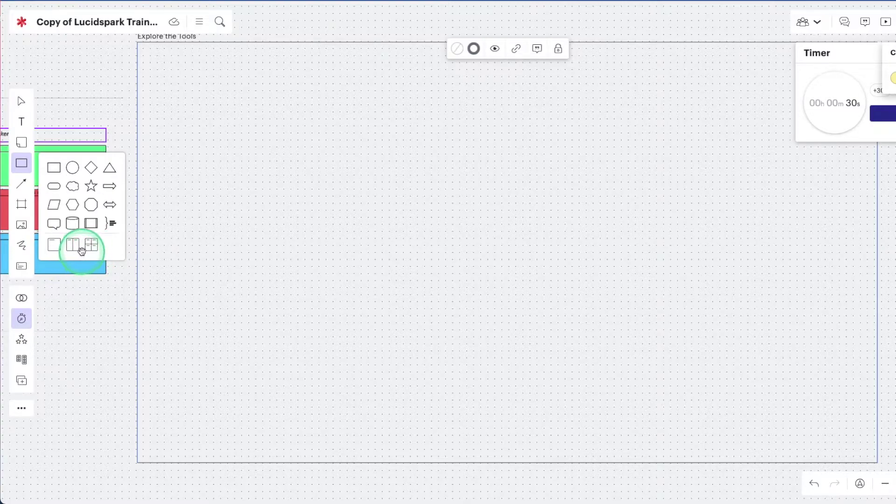
drag(73, 245, 201, 102)
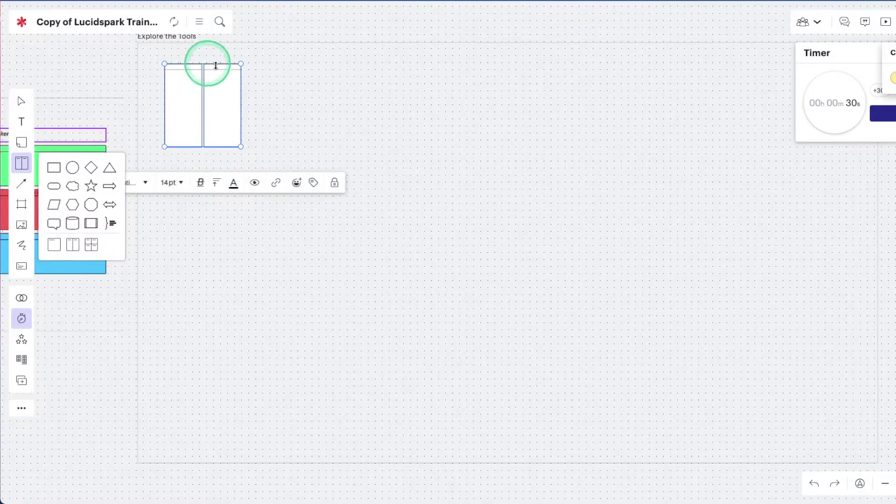
drag(241, 147, 597, 402)
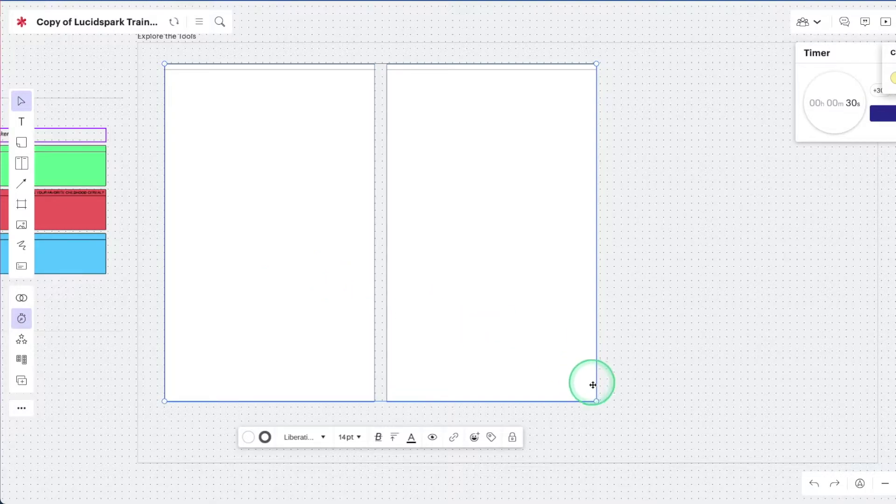
drag(597, 401, 490, 296)
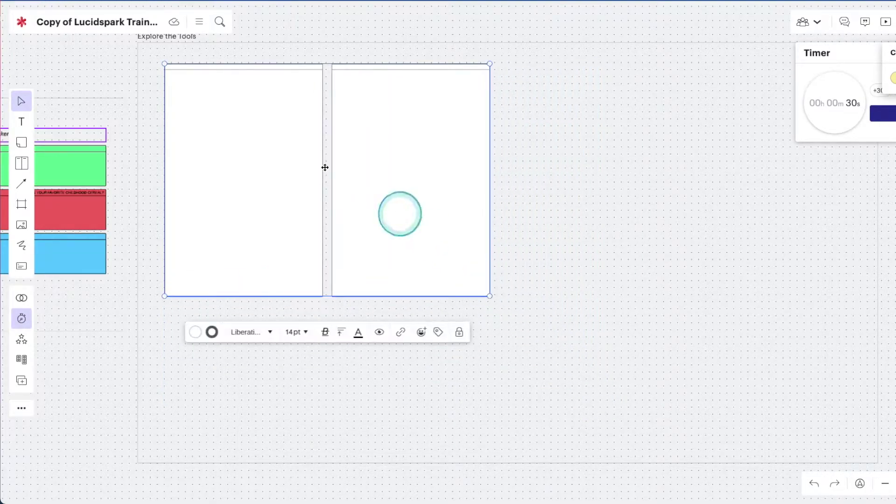
Step: Title the first column "Shapes" and format the title in the NotMaryKate font at 48 pt in purple
click(185, 68)
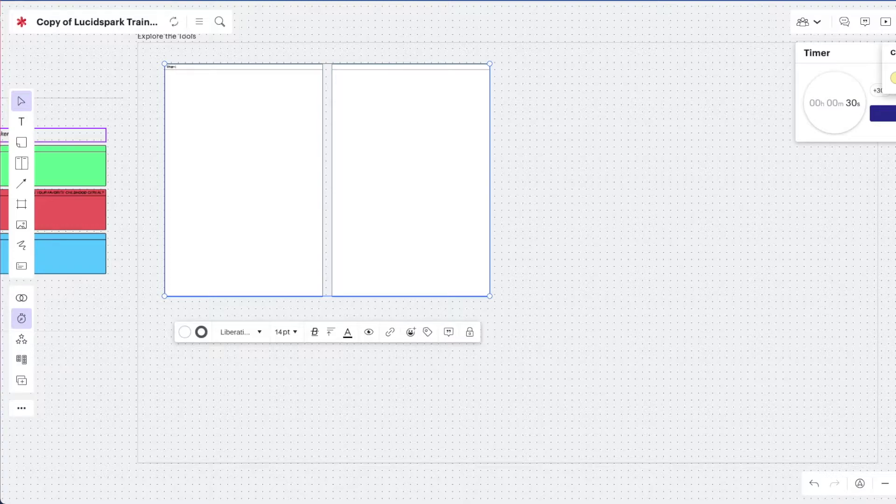
click(184, 67)
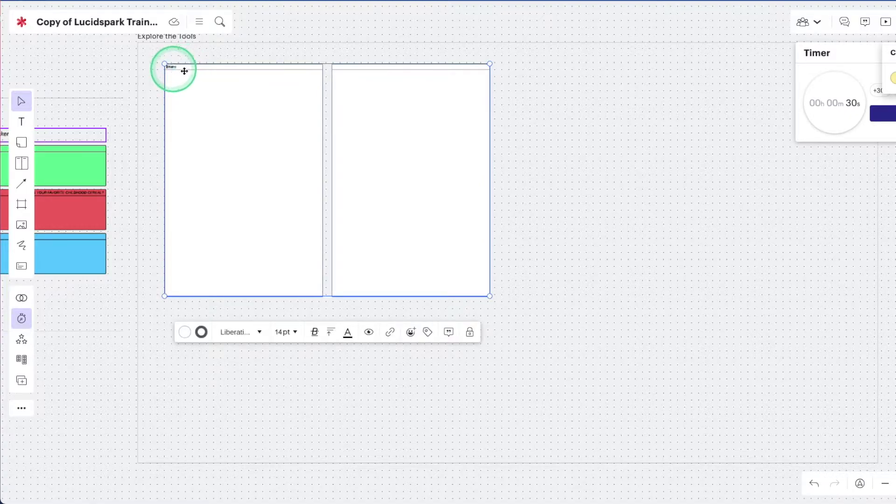
click(236, 331)
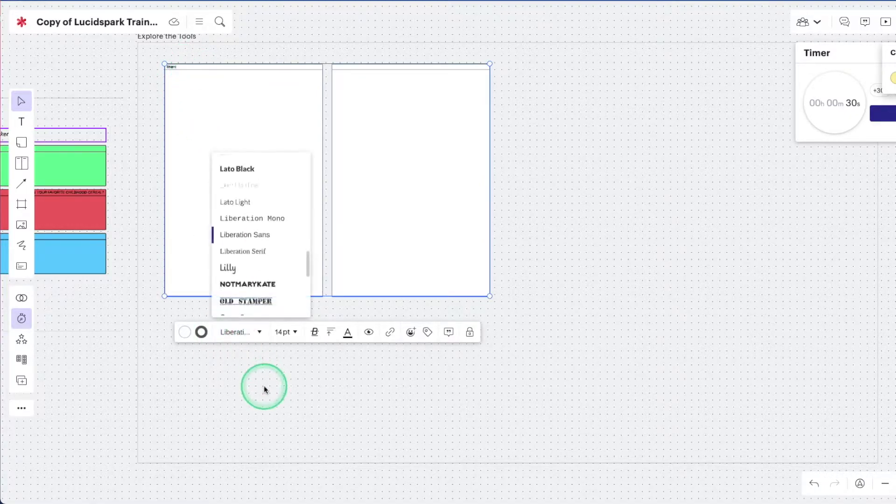
click(246, 283)
click(284, 332)
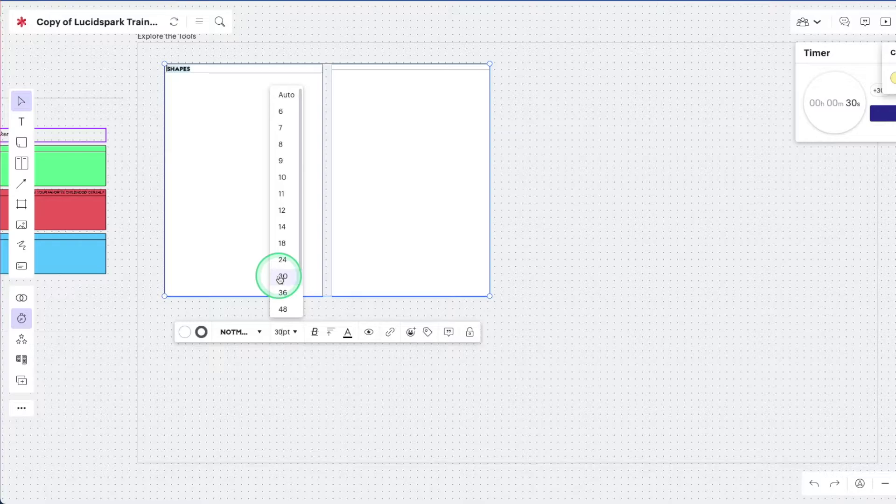
click(283, 310)
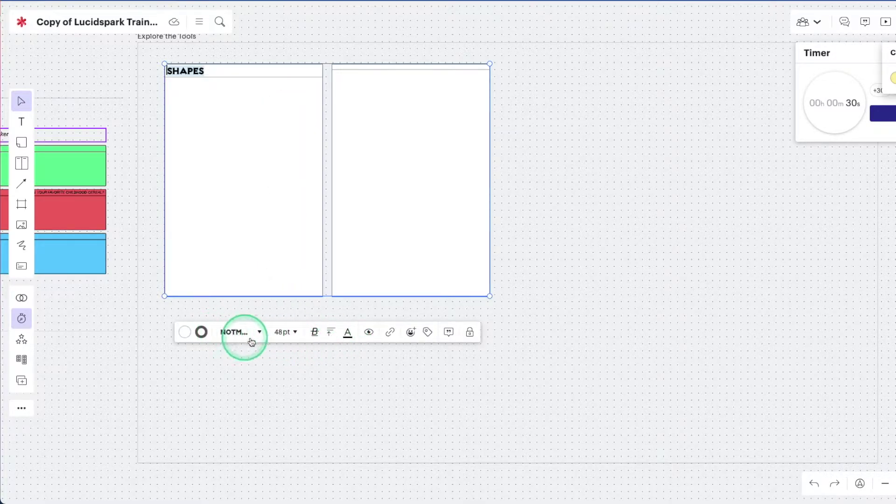
click(348, 332)
click(387, 296)
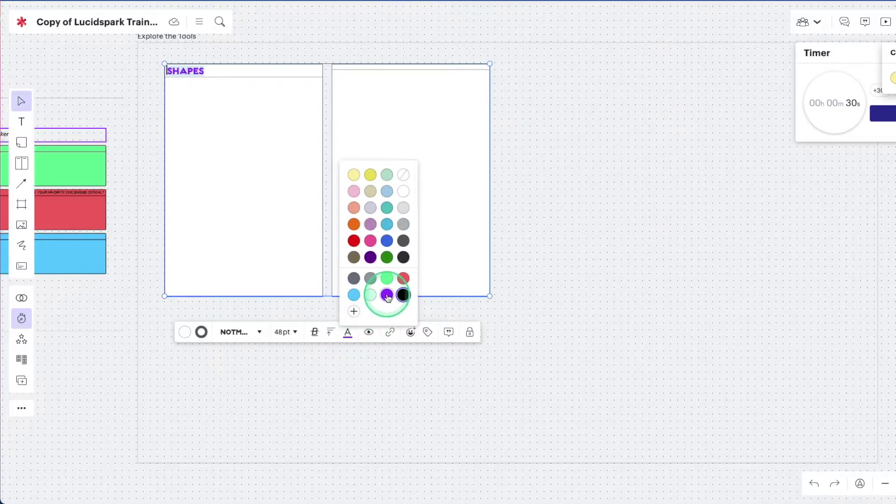
click(307, 410)
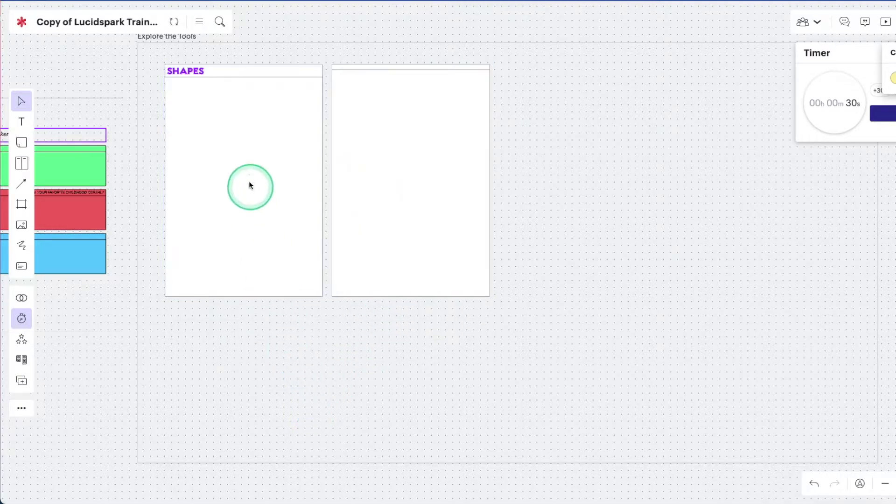
Step: Lock the Shapes container on the board
click(246, 75)
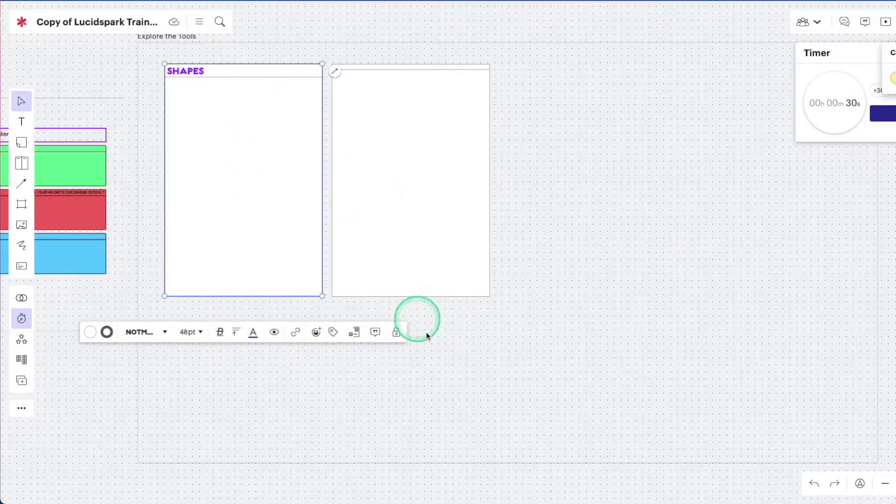
click(397, 333)
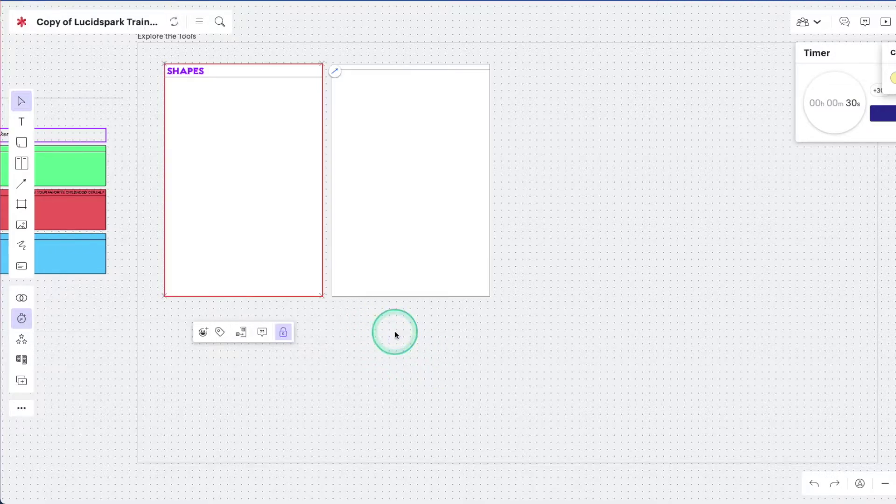
click(220, 155)
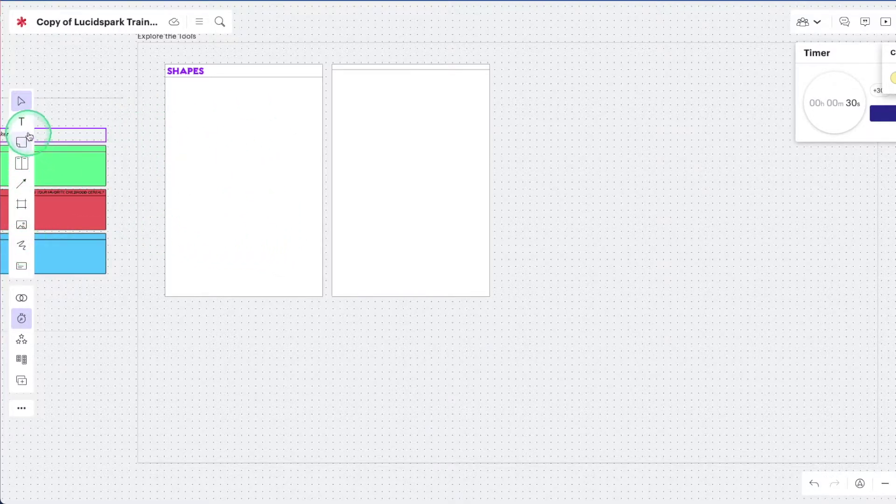
Step: Place a circle with a short text label in the Shapes container and set the label to the Lilly font at 18 pt
click(27, 166)
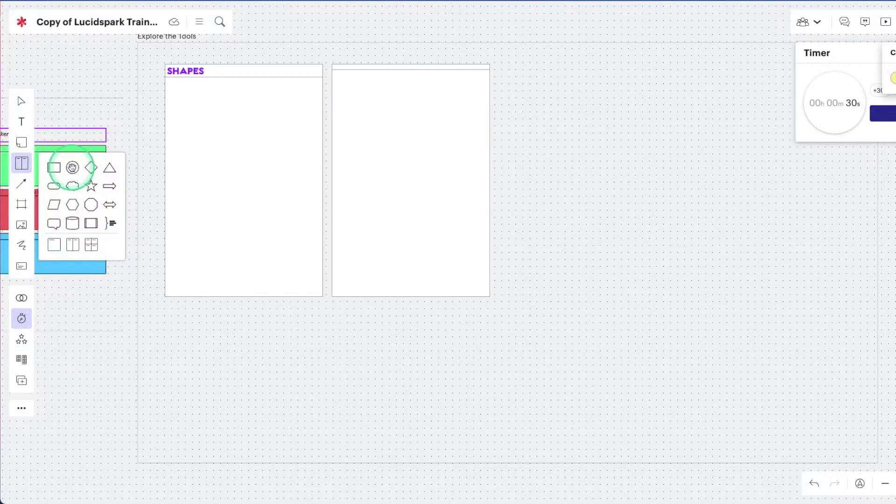
drag(72, 167, 226, 138)
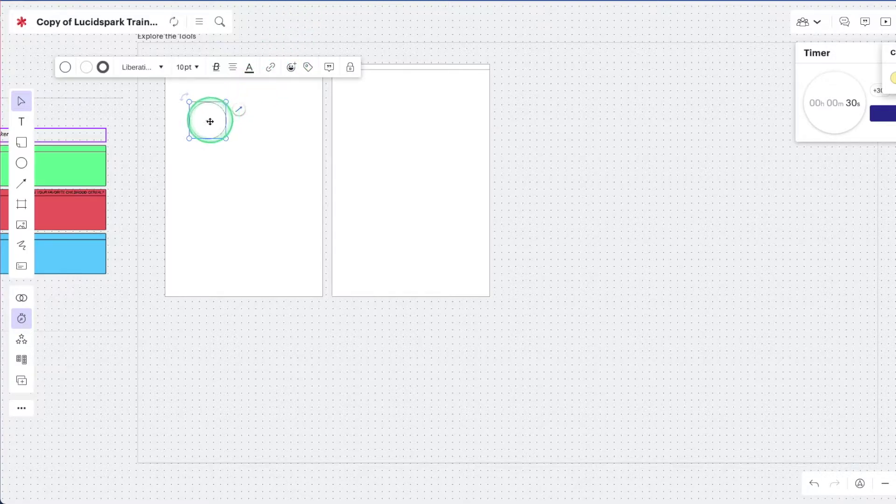
click(143, 67)
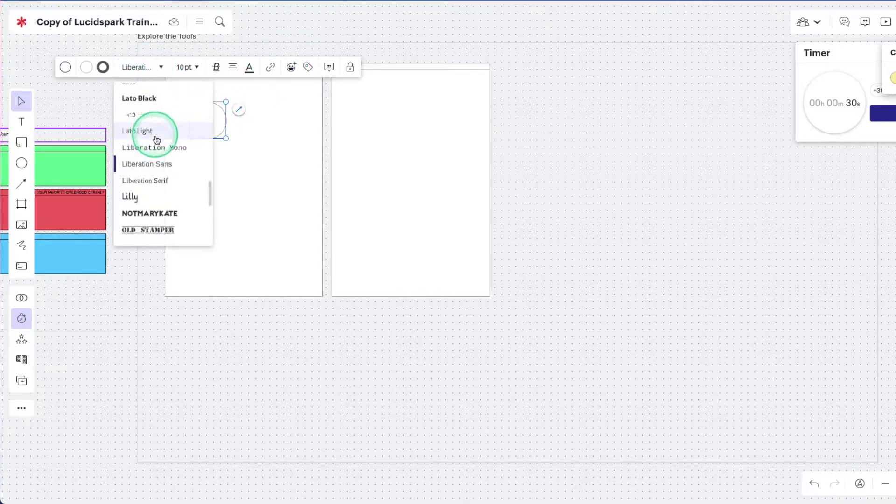
click(140, 197)
click(184, 70)
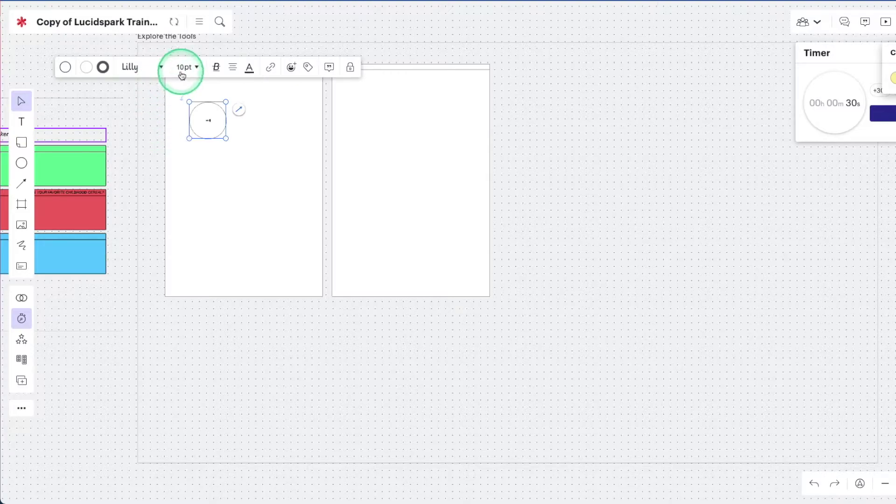
click(184, 238)
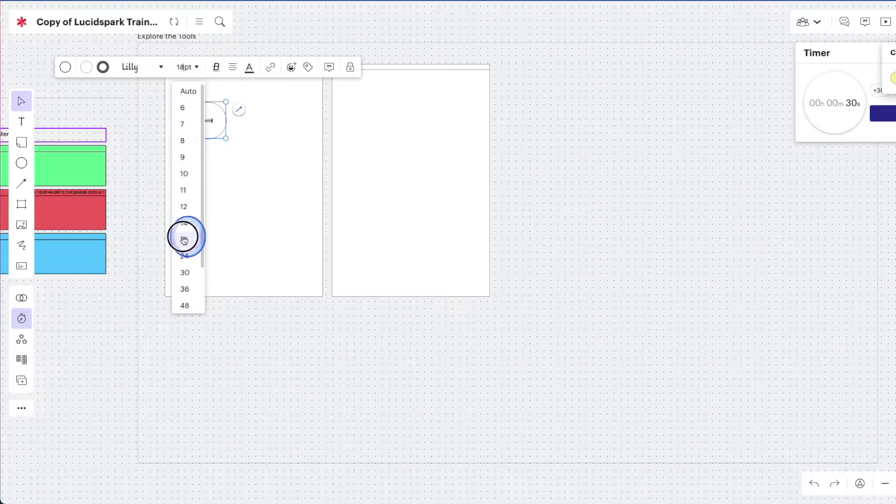
Step: Give the circle a light green fill and a light blue outline
click(87, 68)
click(123, 114)
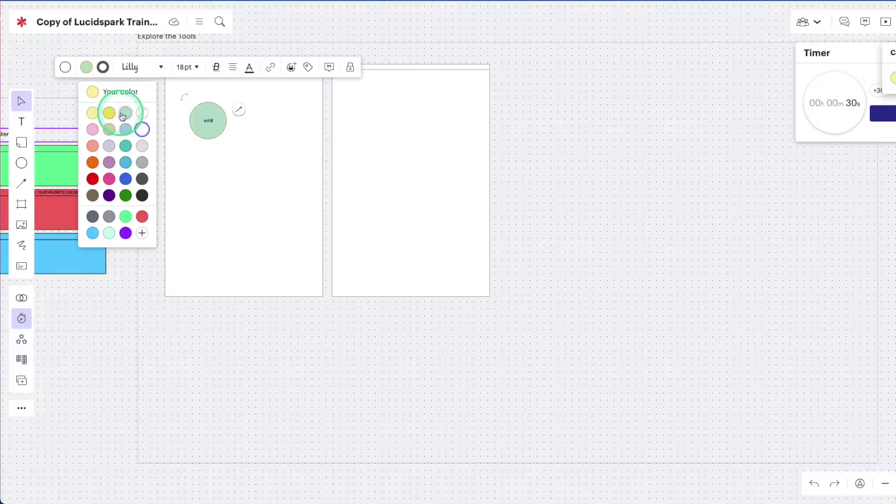
click(103, 67)
click(142, 171)
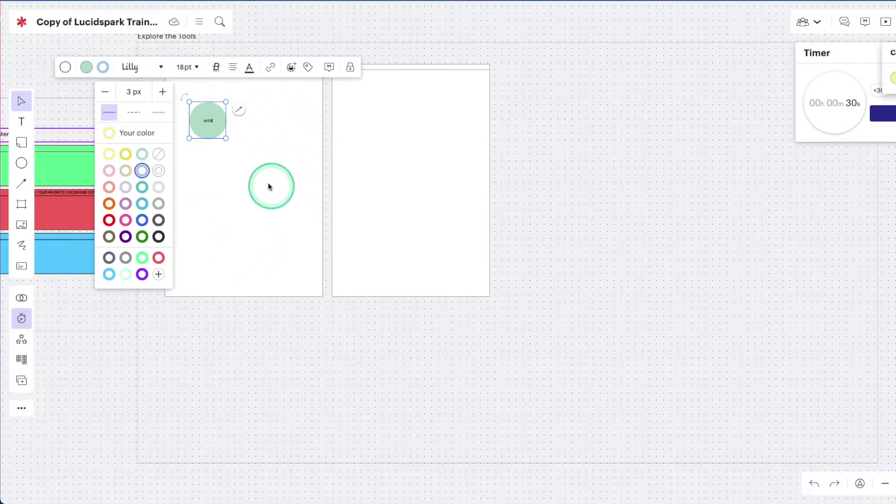
click(268, 343)
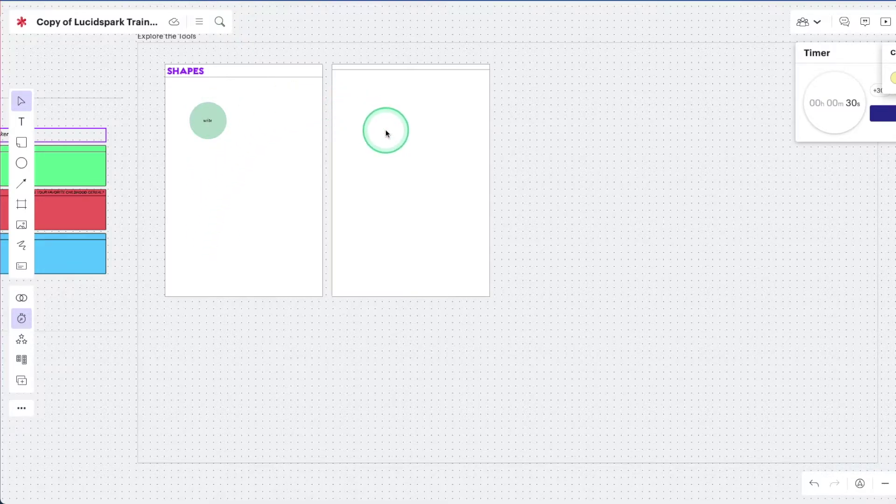
Step: Draw a small freehand smiley face with a light blue pen in the second, untitled container
click(21, 247)
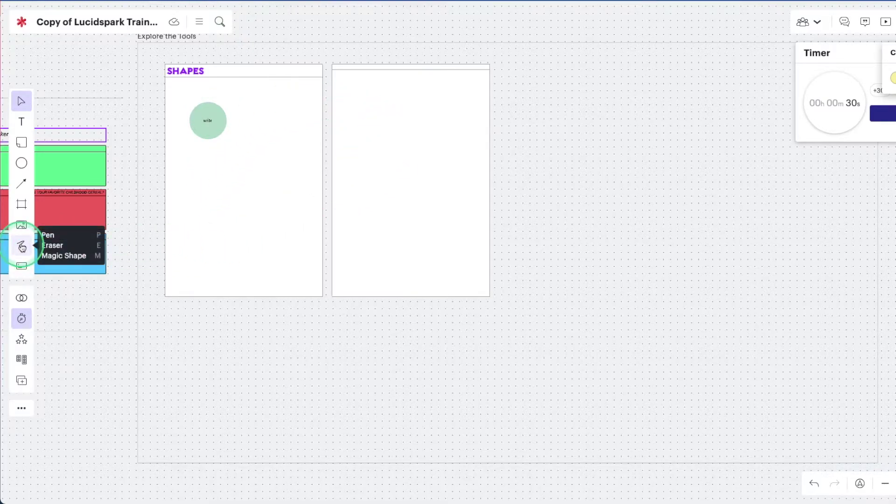
click(21, 247)
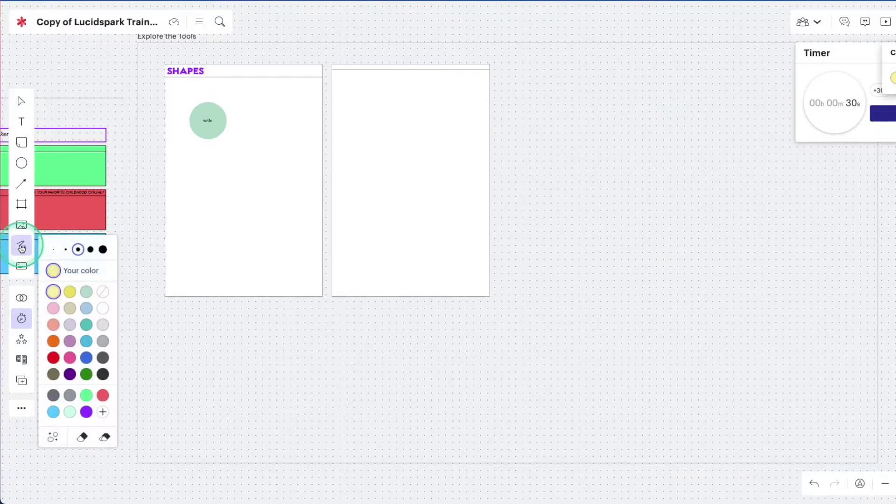
click(86, 308)
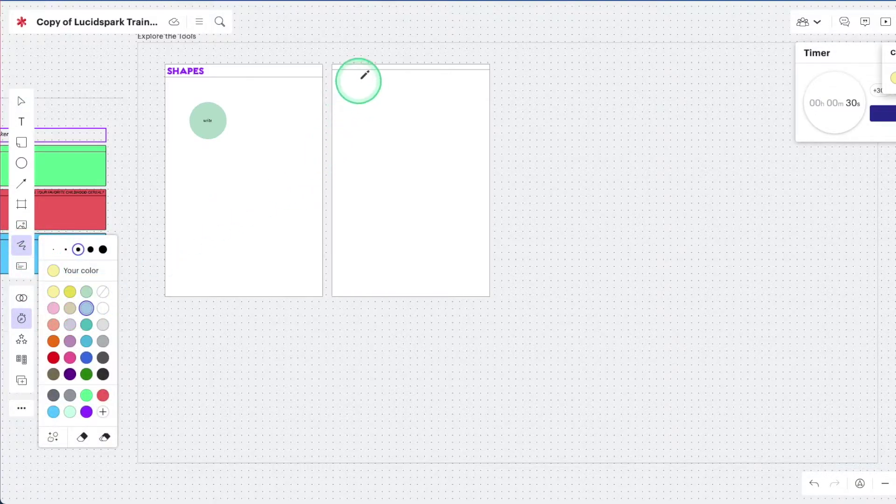
mouse_move(343, 98)
mouse_down()
mouse_move(354, 81)
mouse_move(354, 96)
mouse_move(340, 90)
mouse_move(341, 117)
mouse_move(364, 99)
mouse_up()
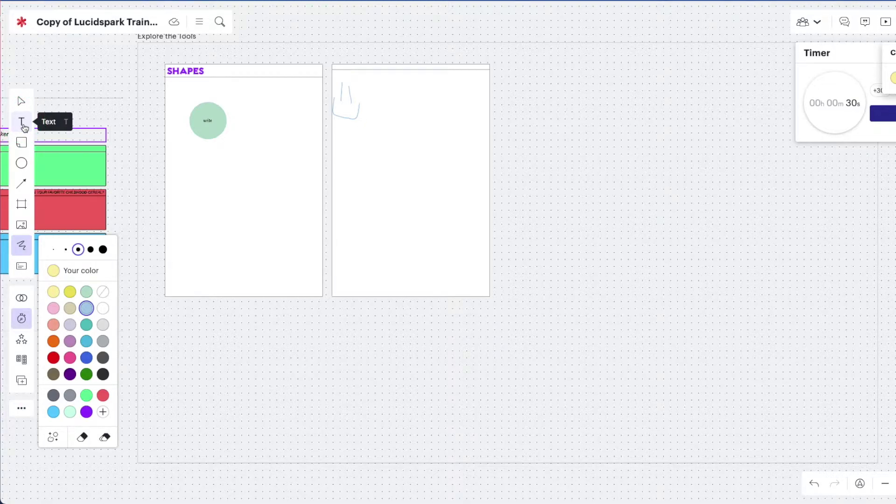
Step: Go to the Classroom Lesson Example frame through the table of contents, and close the list
click(22, 185)
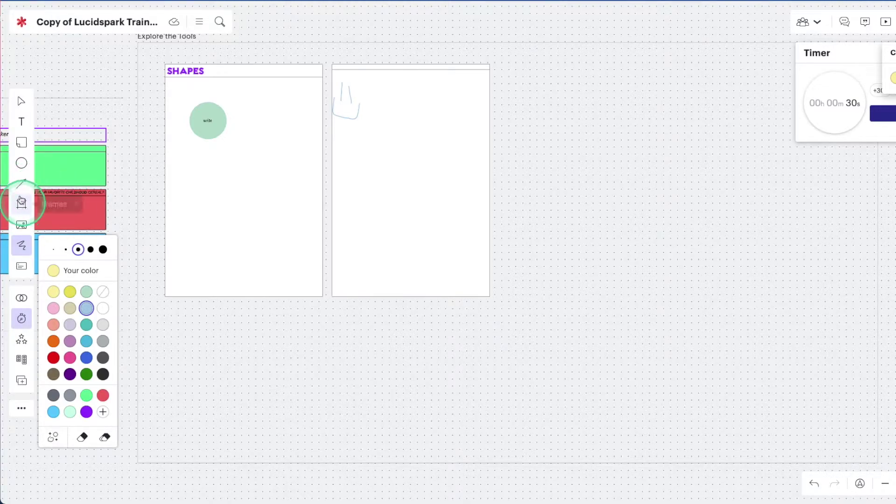
click(20, 206)
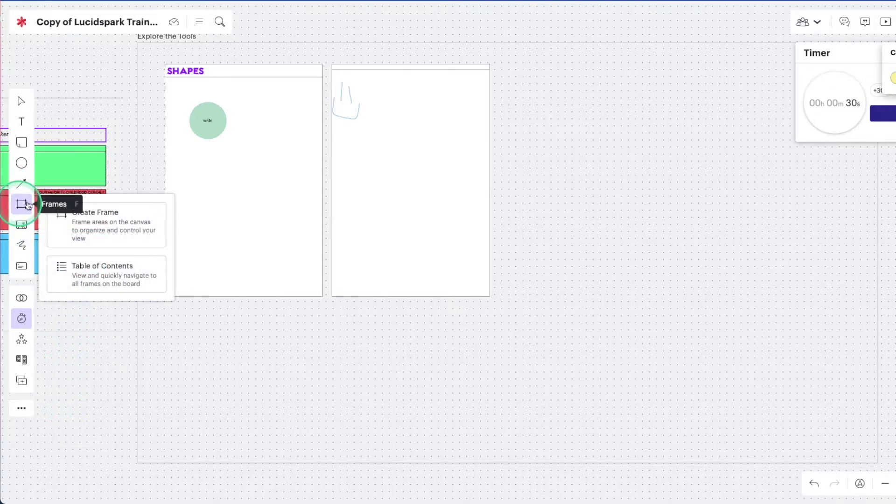
click(85, 270)
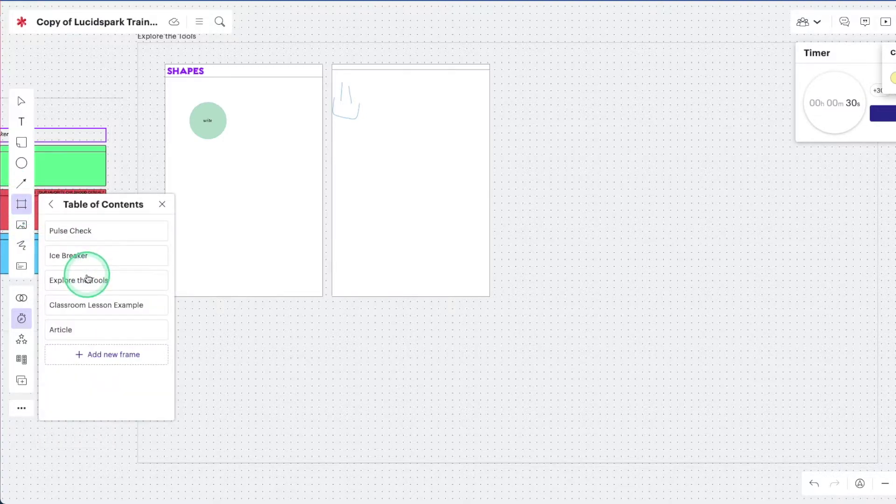
click(88, 310)
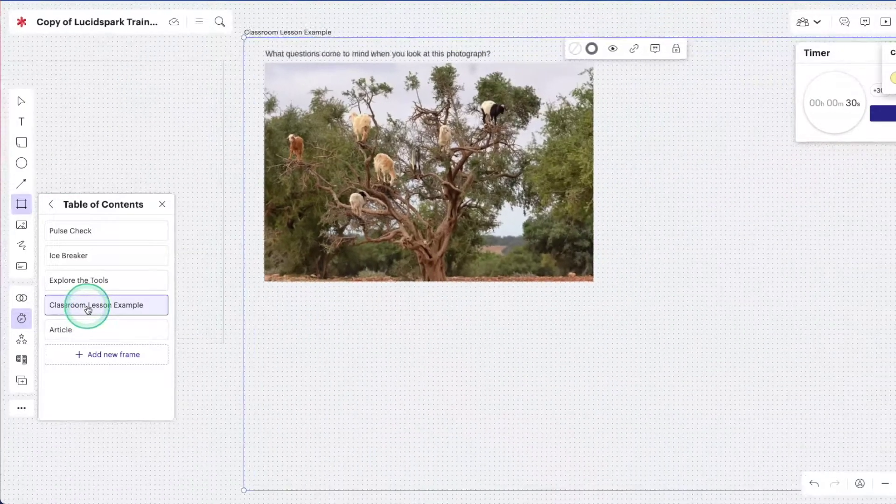
click(162, 204)
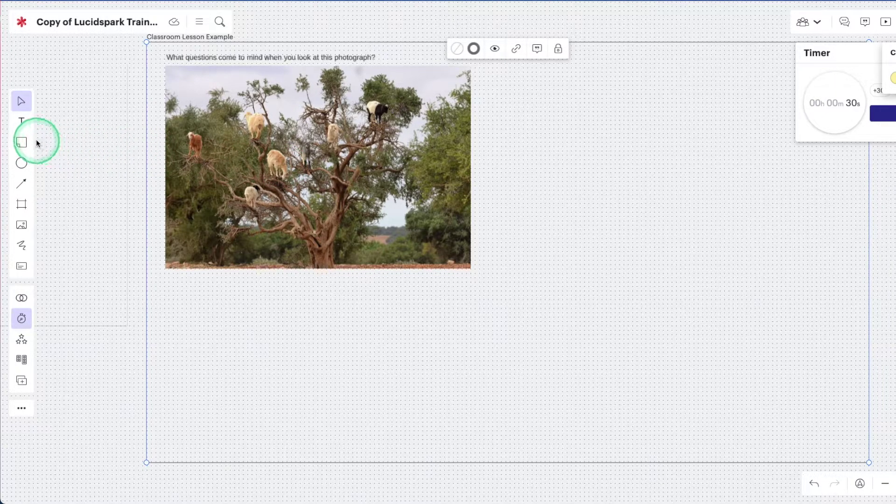
Step: Place a yellow sticky note beside the goat photograph and create the tag "how" on it
drag(30, 142, 539, 137)
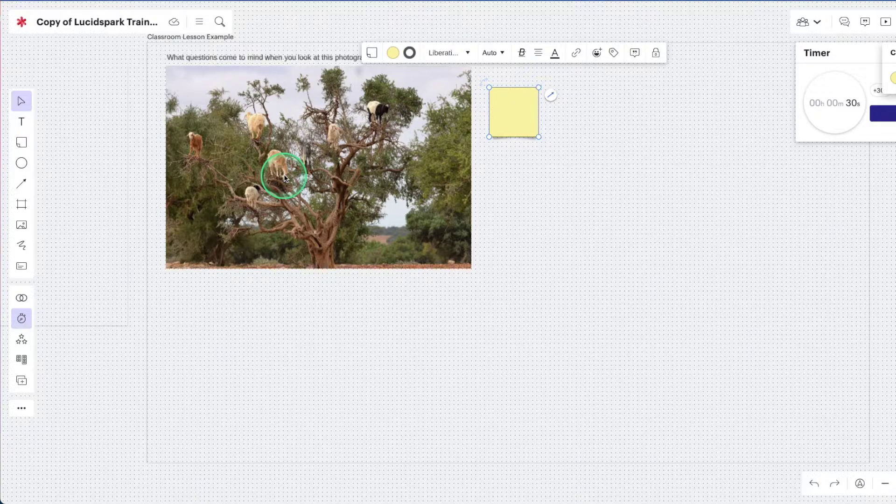
click(508, 182)
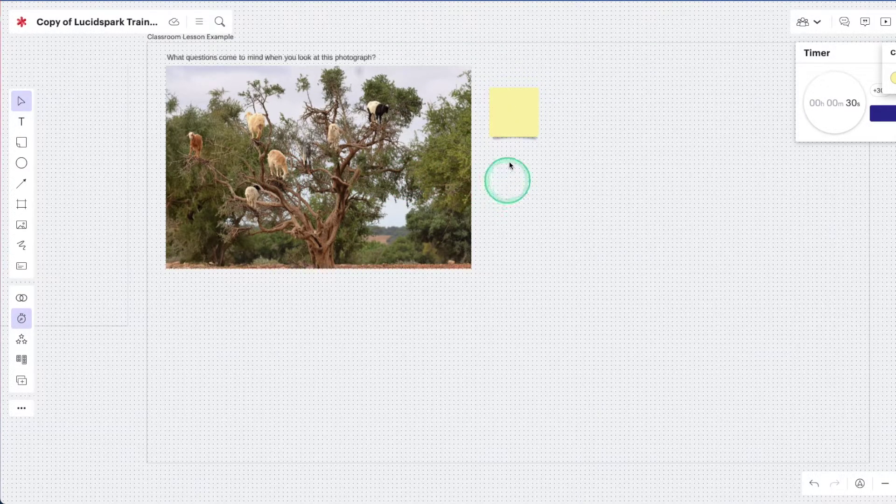
click(525, 105)
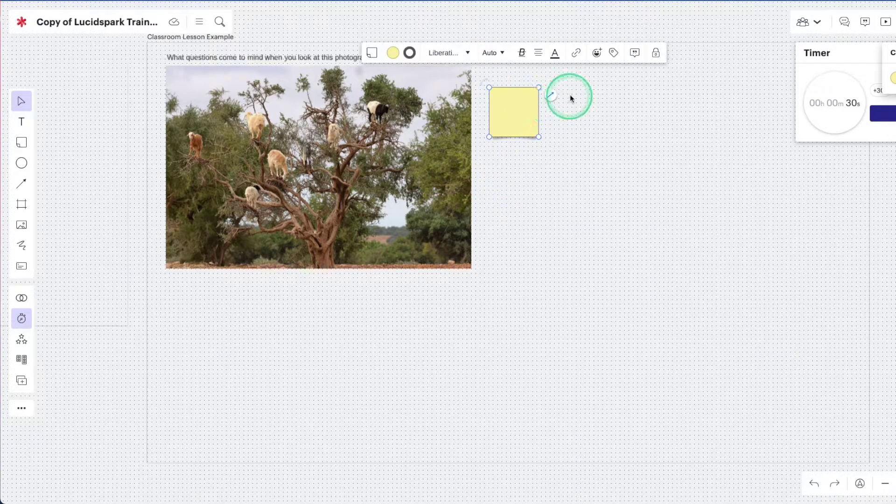
click(615, 55)
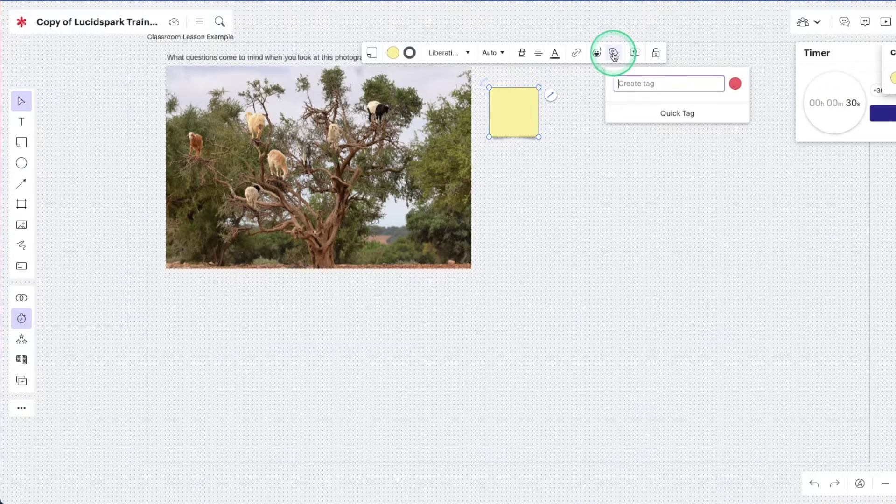
text(h)
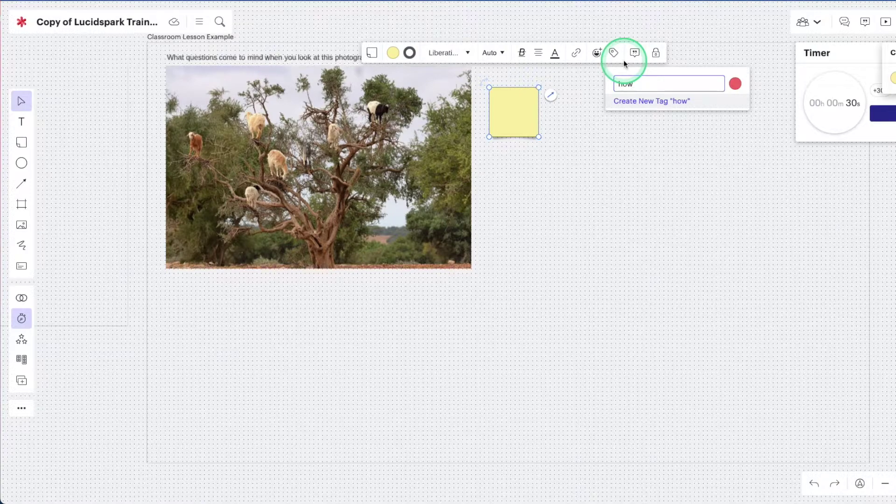
text(ow)
click(659, 102)
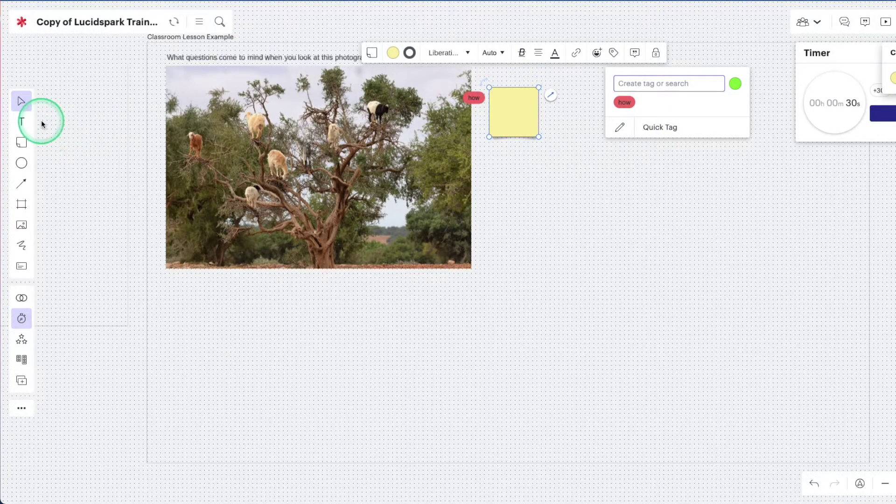
Step: Place a teal sticky note below the yellow one and create the tag "why" on it
click(21, 142)
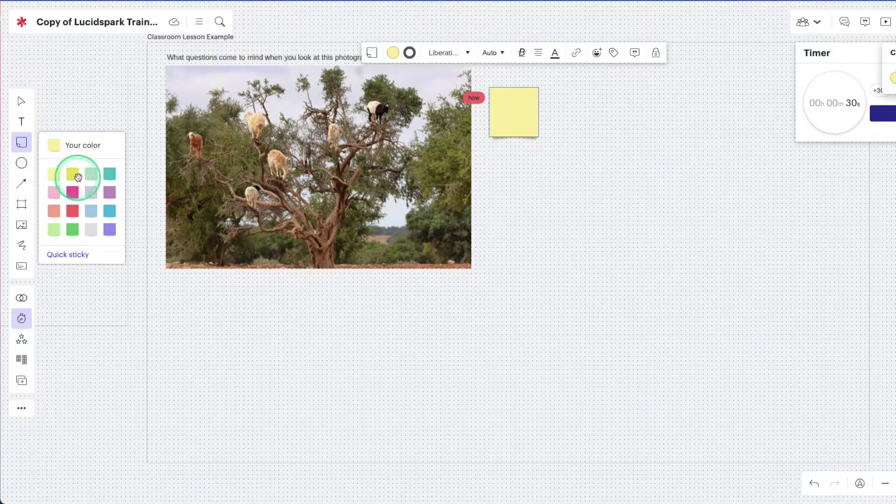
drag(110, 173, 514, 180)
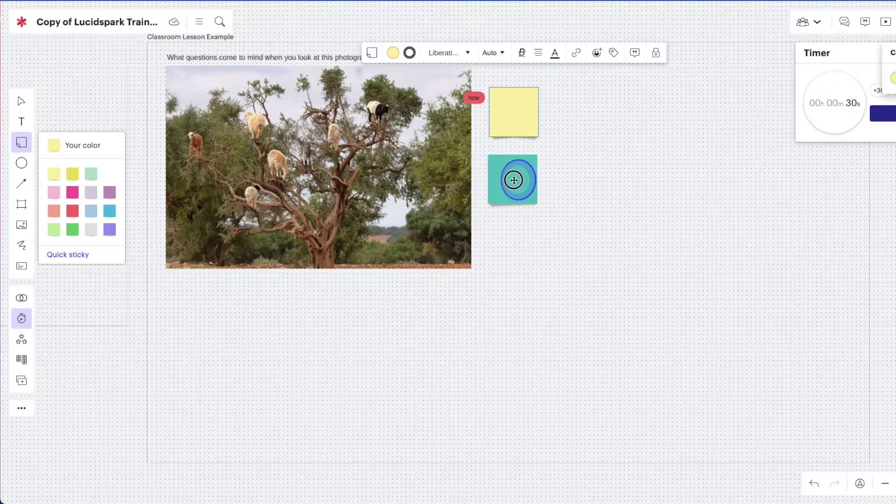
click(613, 121)
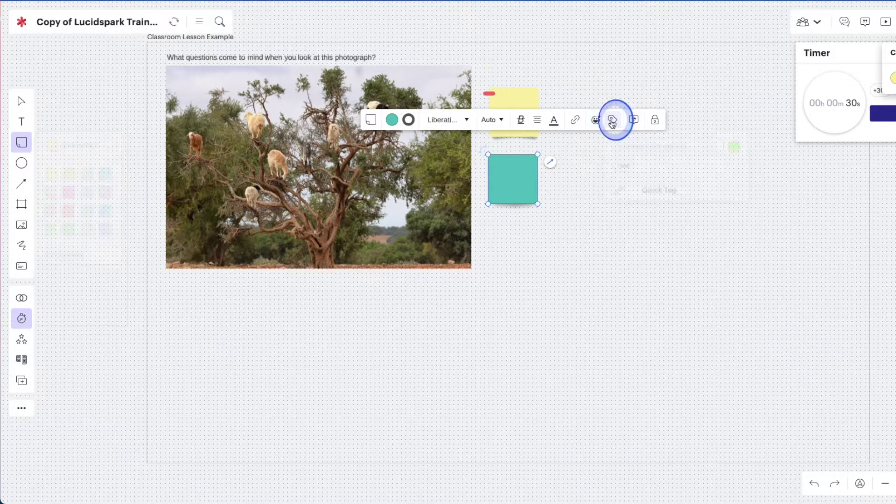
text(why)
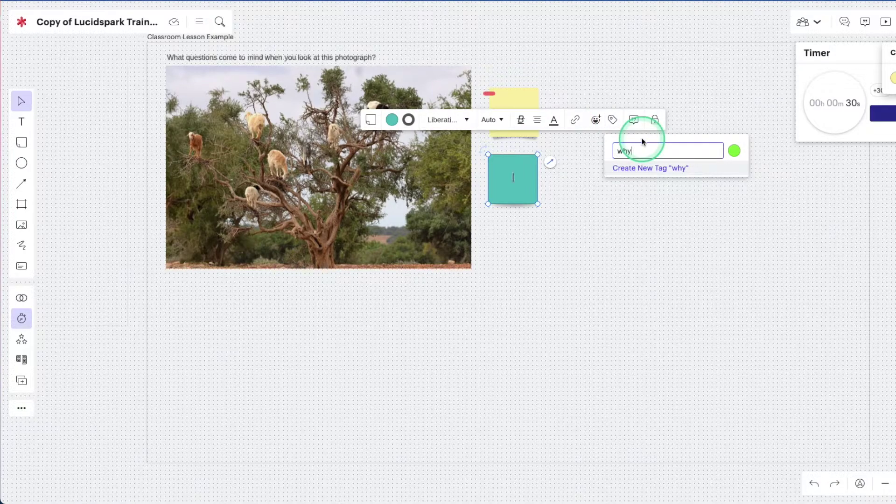
key(Return)
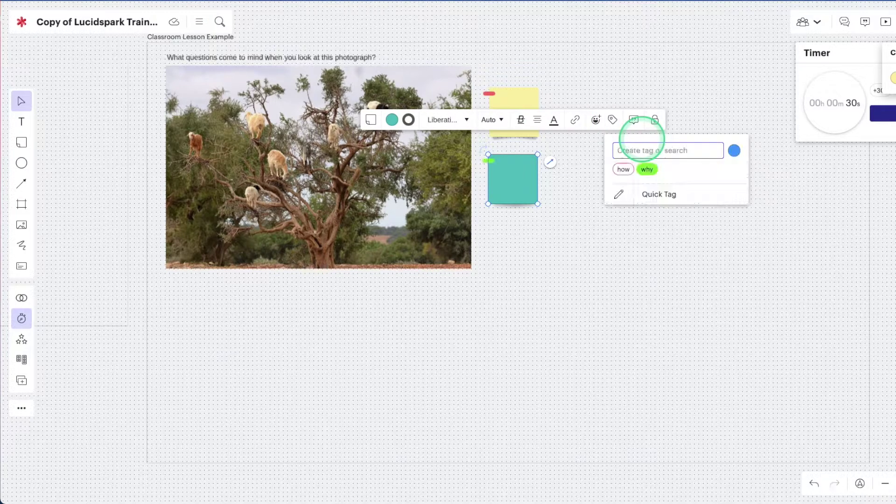
click(582, 262)
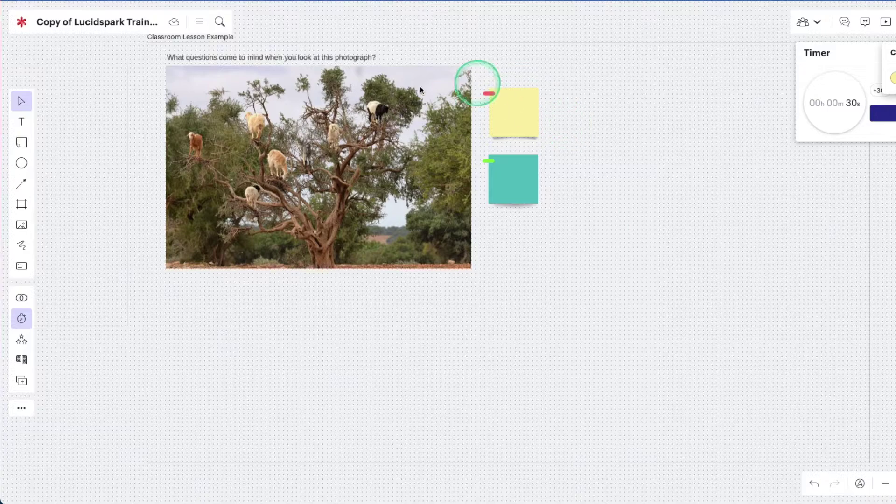
Step: Sort the board's sticky notes by tag into containers beside the photograph
click(22, 361)
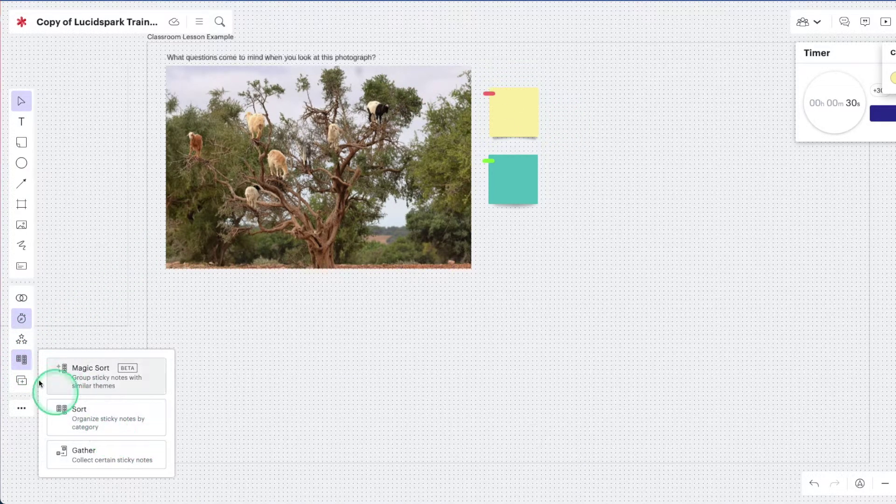
click(73, 411)
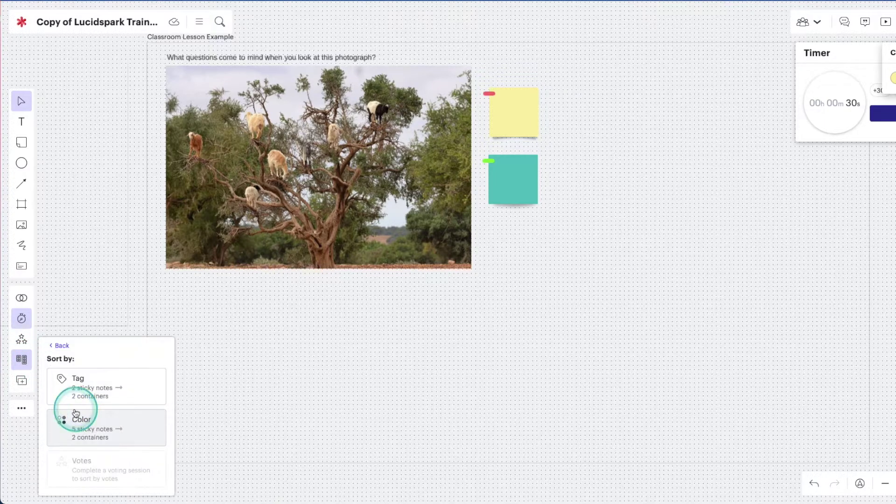
click(84, 384)
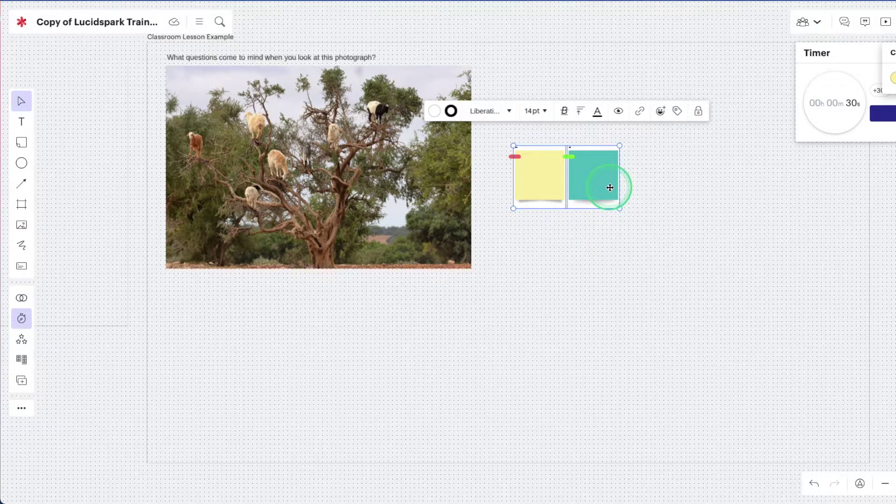
click(26, 360)
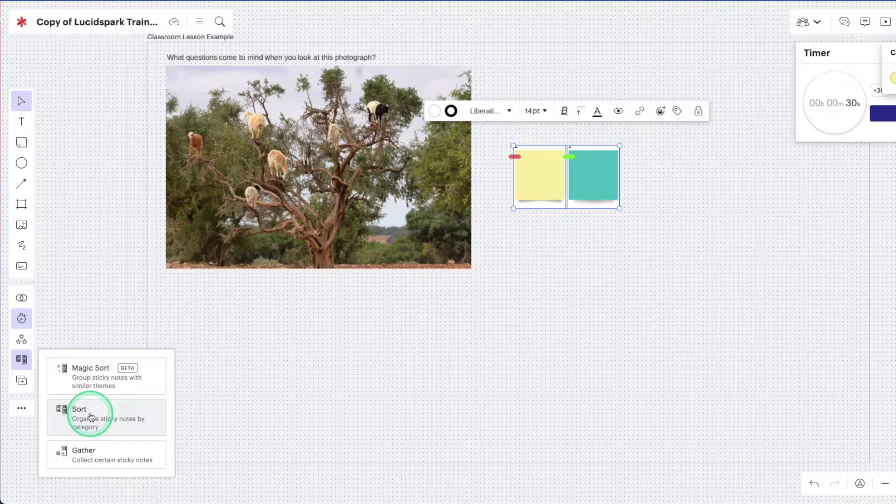
click(105, 270)
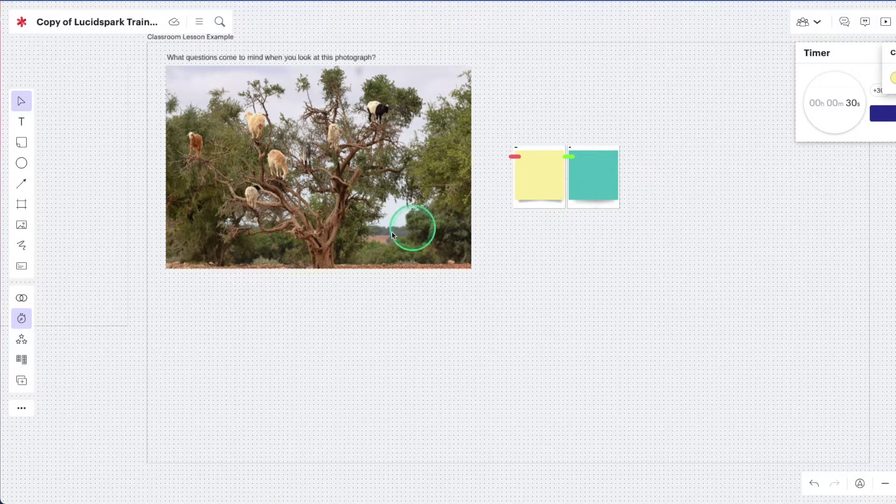
Step: Go to the Article frame through the table of contents to view the goat article
click(27, 208)
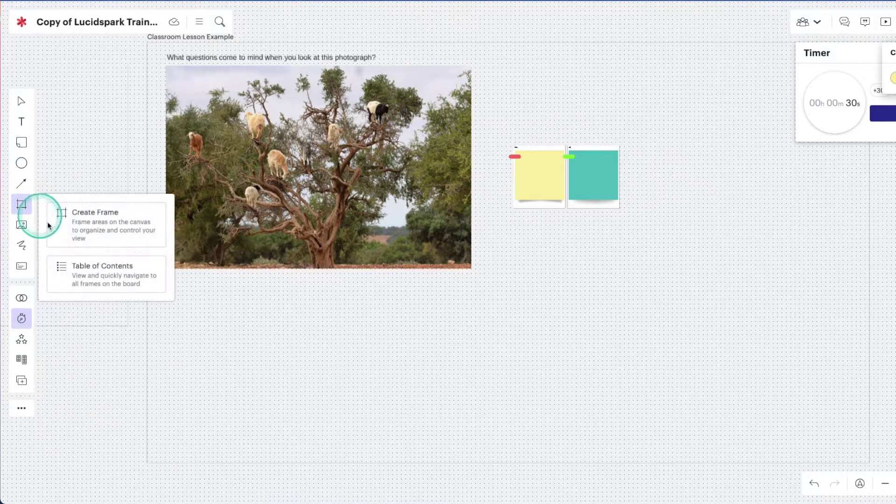
click(96, 270)
click(81, 327)
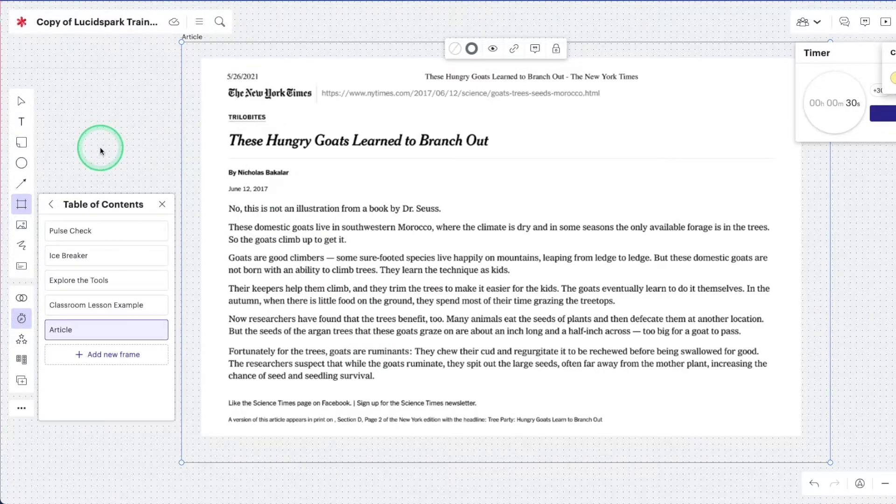
scroll(101, 148, left, 13)
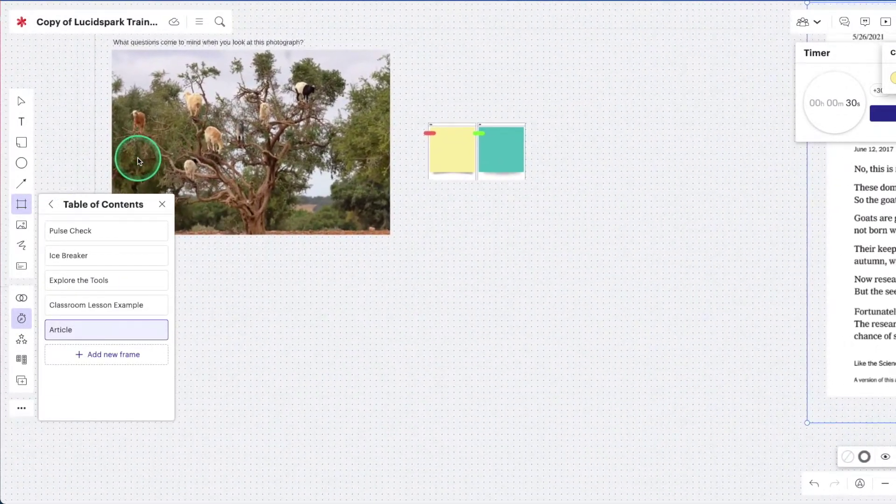
scroll(137, 161, left, 1)
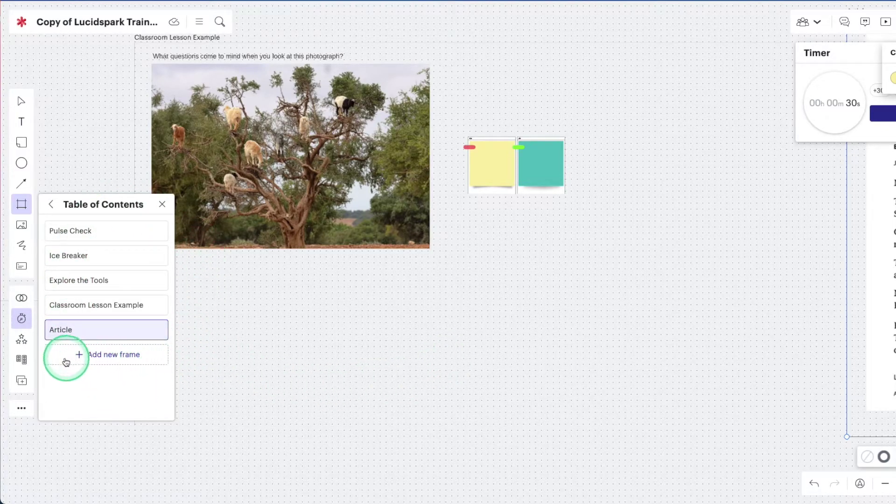
Step: Add a new frame beside the Article frame and name it Mind Map
click(113, 357)
drag(484, 252, 894, 341)
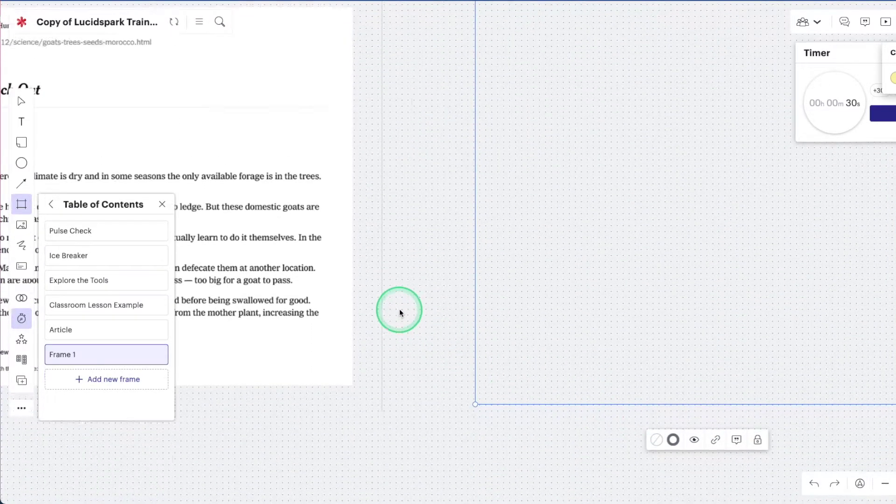
scroll(400, 310, up, 3)
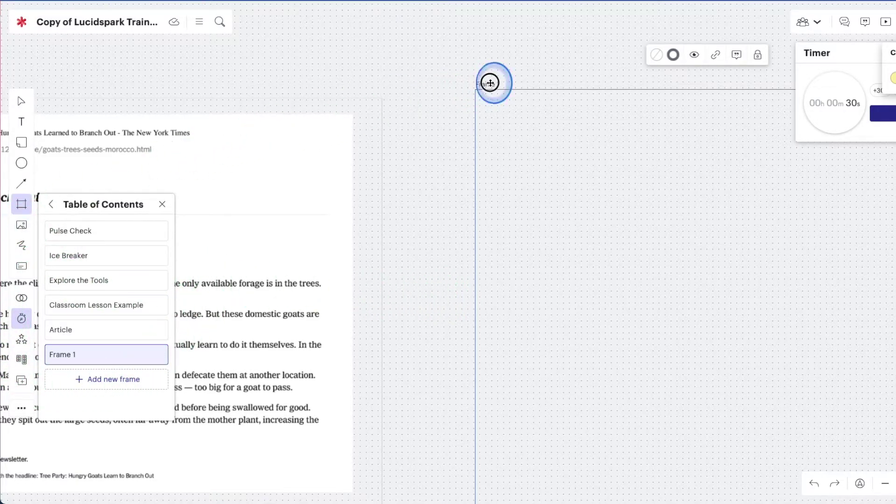
double_click(491, 83)
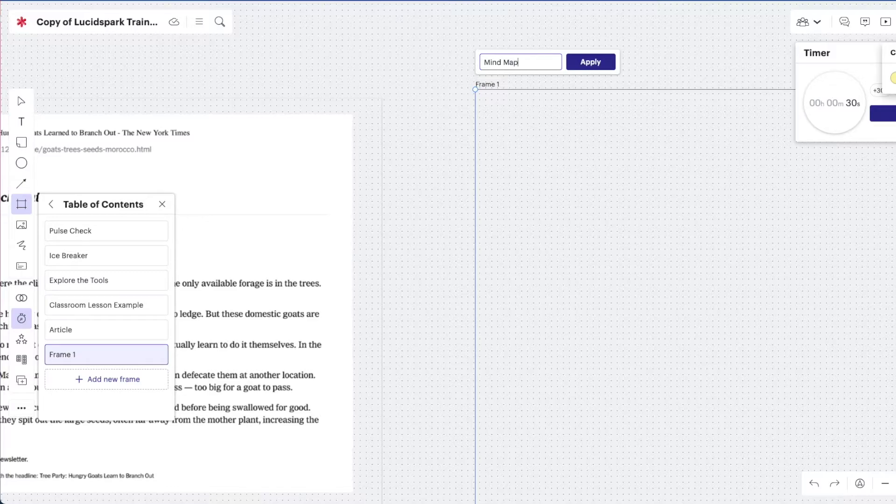
click(606, 62)
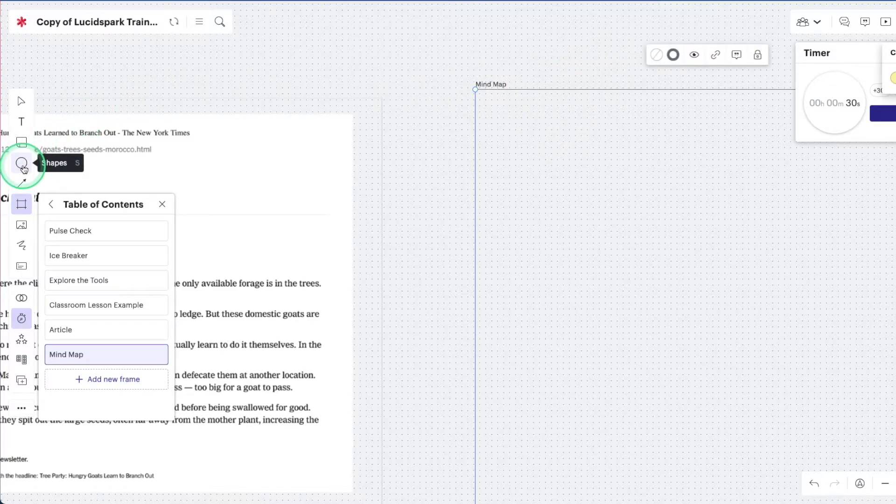
Step: Place a circle in the Mind Map frame and branch two more circles in a chain joined by connector lines
drag(22, 167, 606, 179)
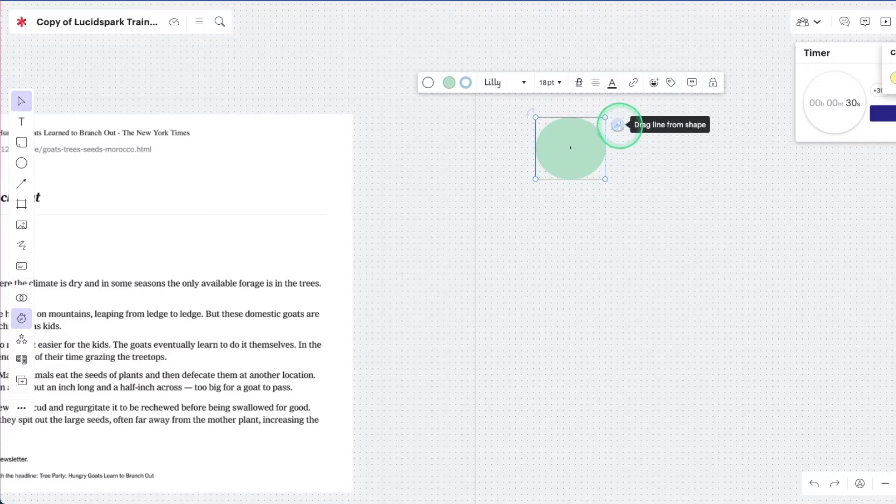
drag(617, 124, 637, 122)
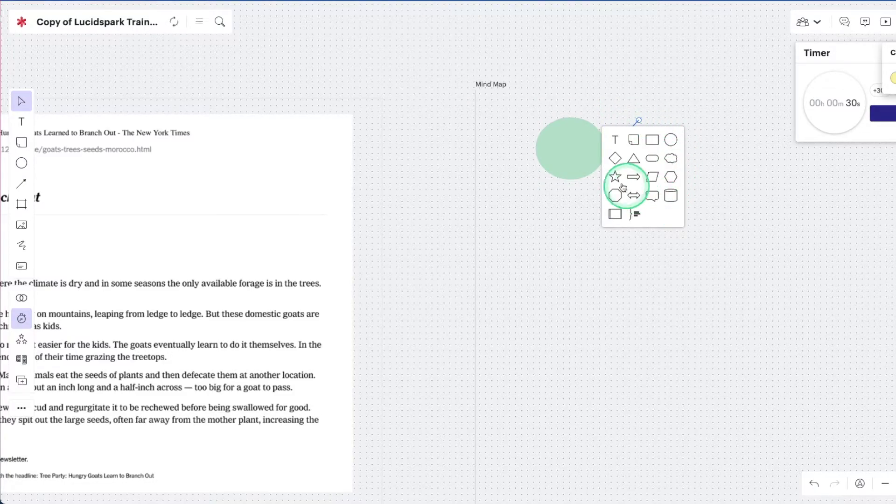
click(671, 140)
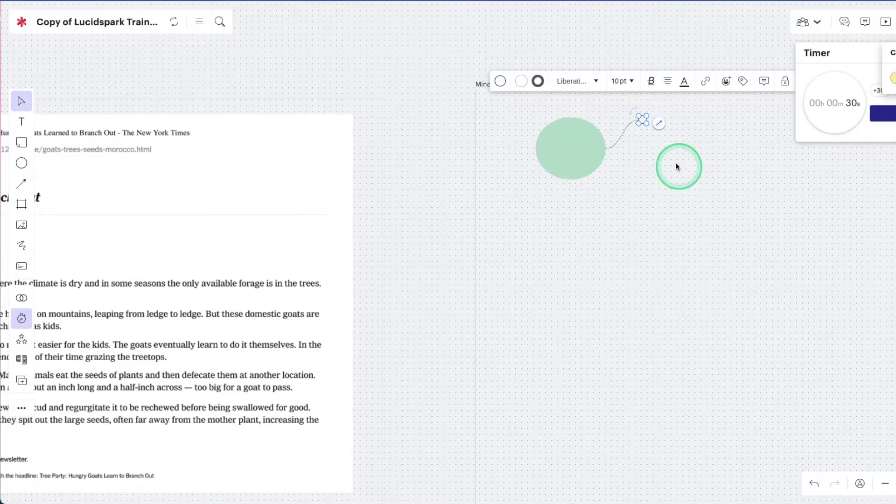
drag(646, 124, 690, 160)
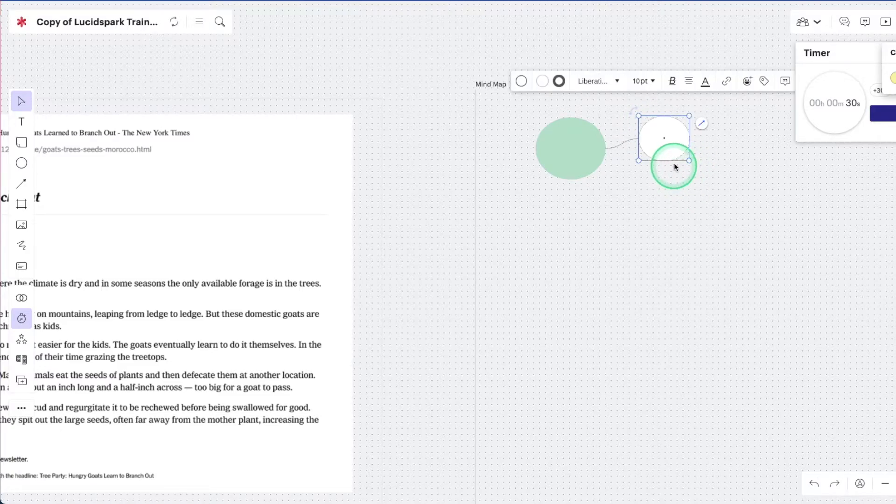
drag(702, 124, 736, 267)
click(709, 232)
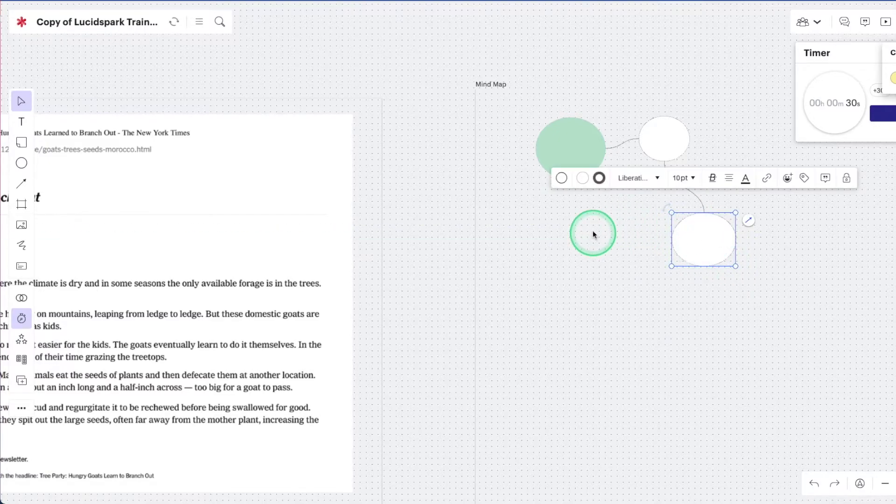
Step: Fill the last circle of the mind map light blue and the middle circle light purple
click(582, 178)
click(638, 224)
click(621, 240)
click(650, 140)
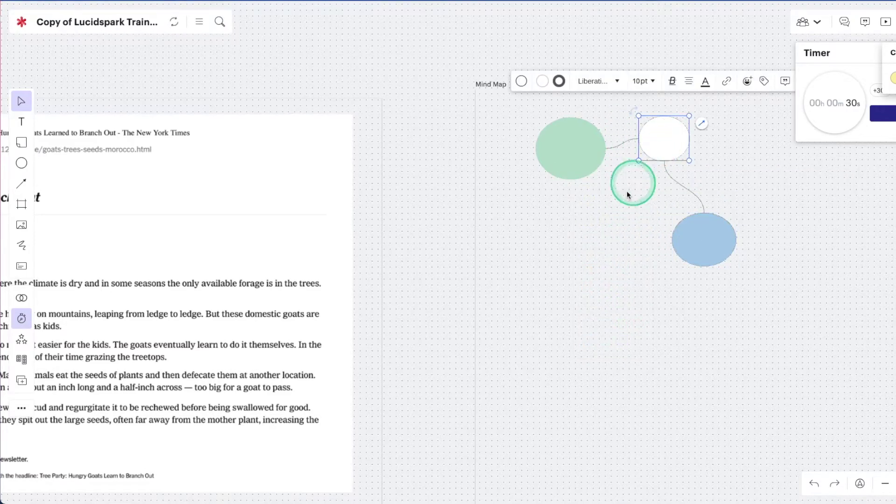
click(543, 81)
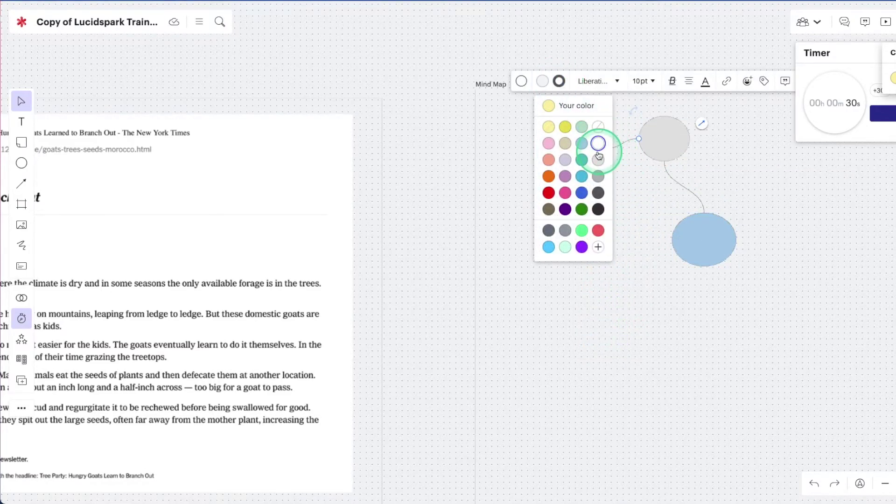
click(566, 160)
click(607, 286)
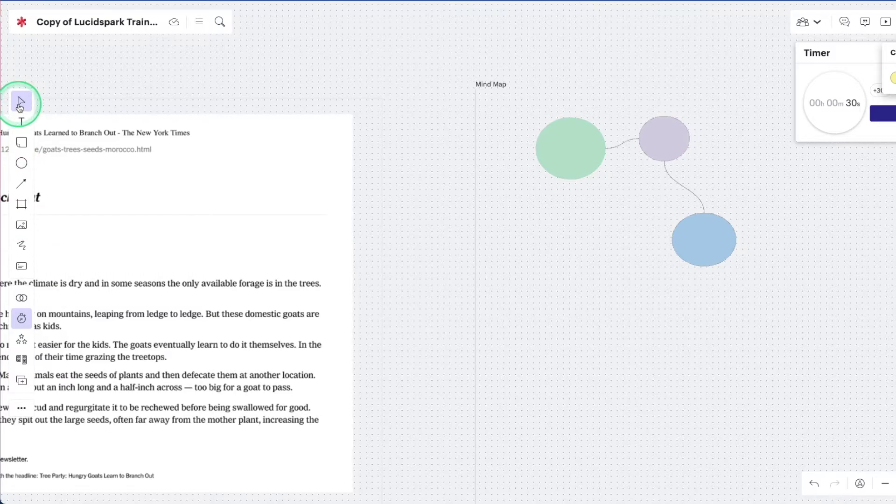
Step: Open the template library to view all available templates
click(21, 299)
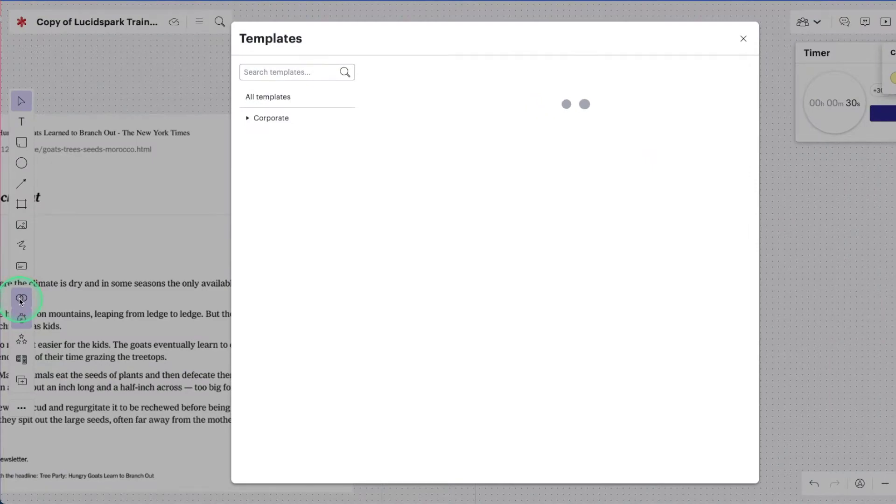
click(561, 155)
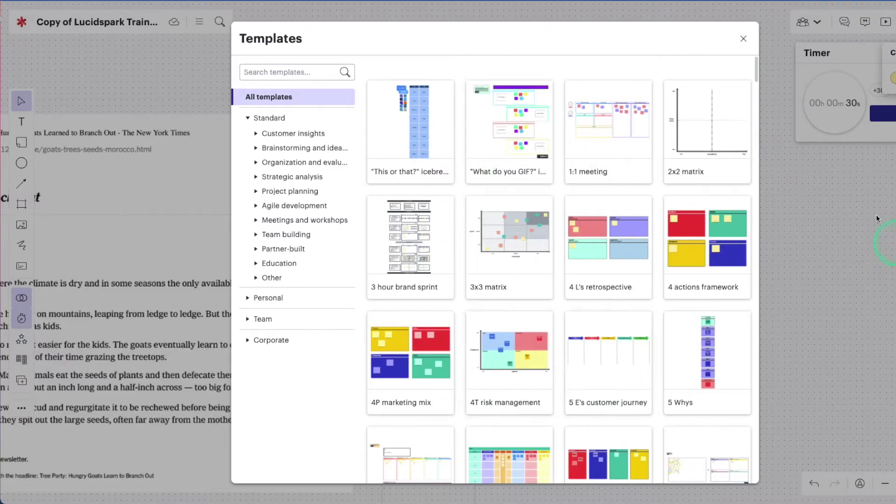
Step: Close the template library and look over the voting session settings and the options for organizing sticky notes
click(744, 36)
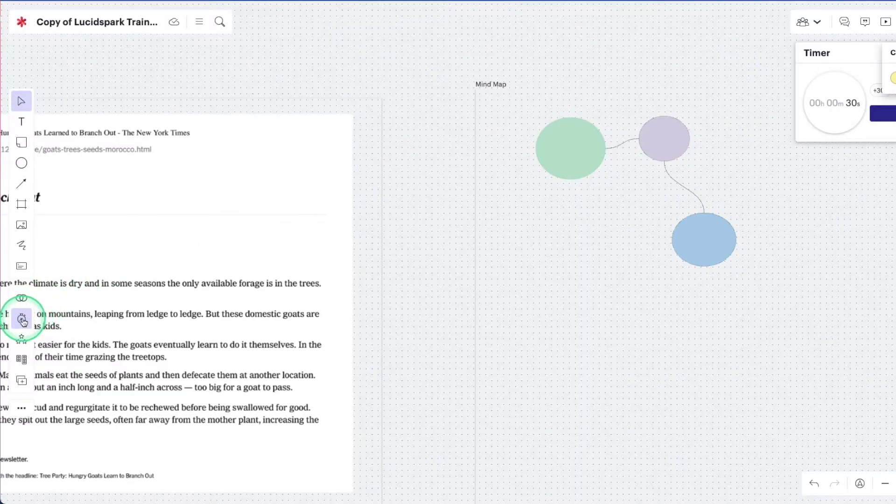
click(21, 339)
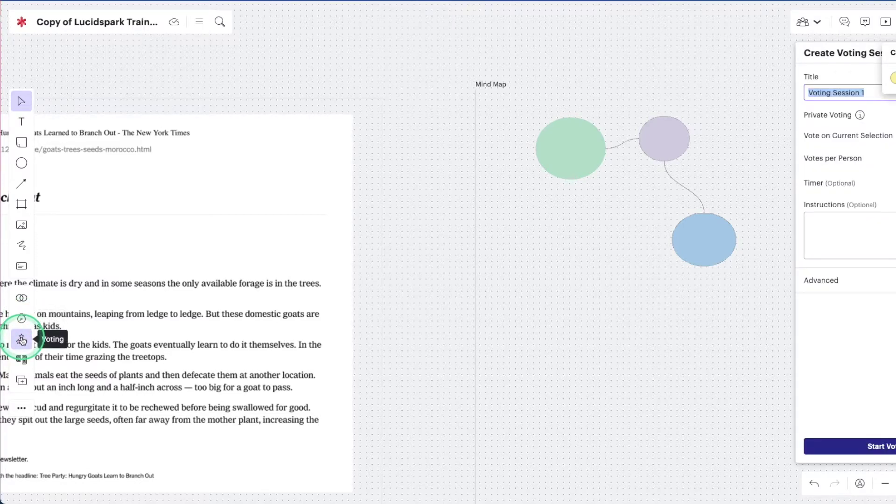
click(21, 359)
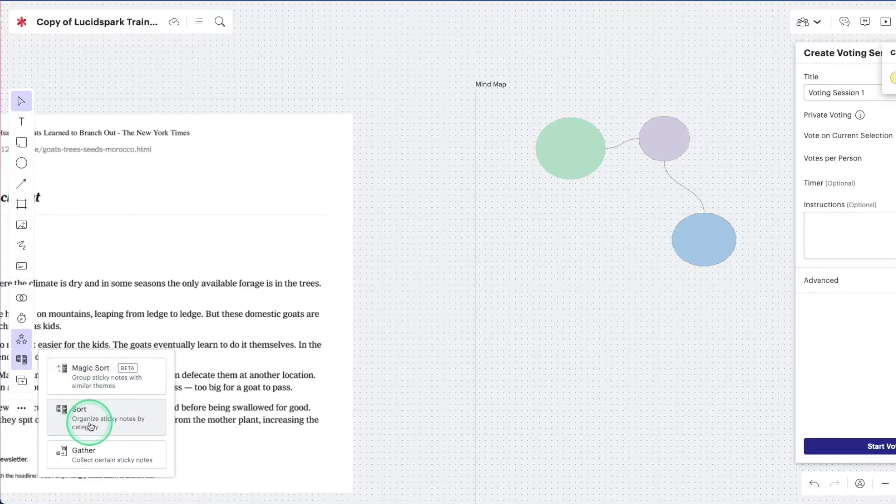
Step: Add a new breakout board and check which options are available for it
click(21, 382)
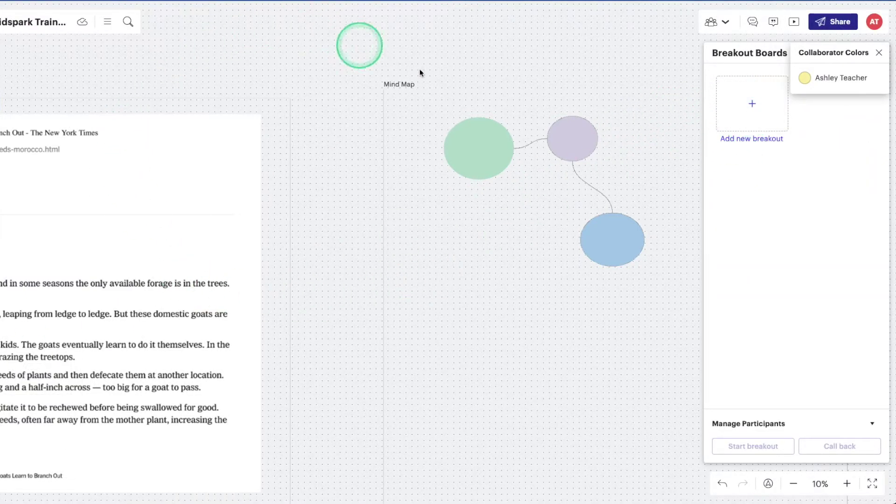
click(753, 102)
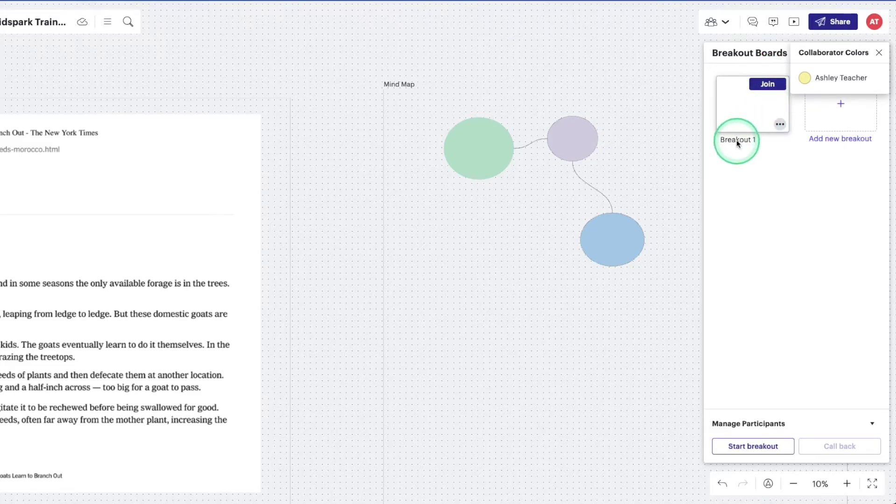
click(780, 123)
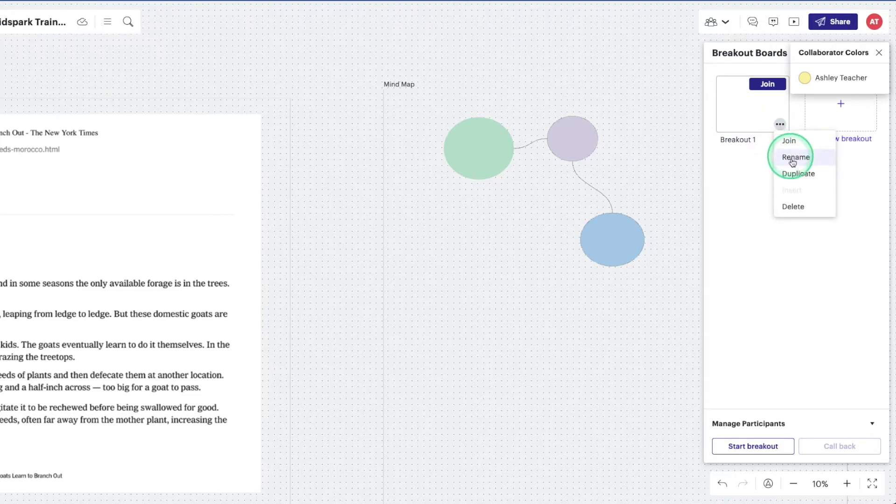
click(739, 195)
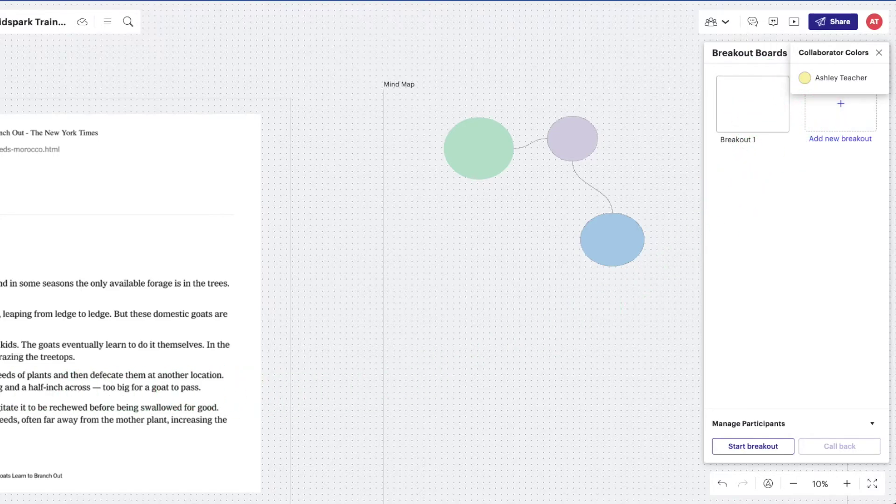
Step: Pin the Notes and Laser Pointer tools for quick access, and point at the green Mind Map circle with the laser
click(22, 408)
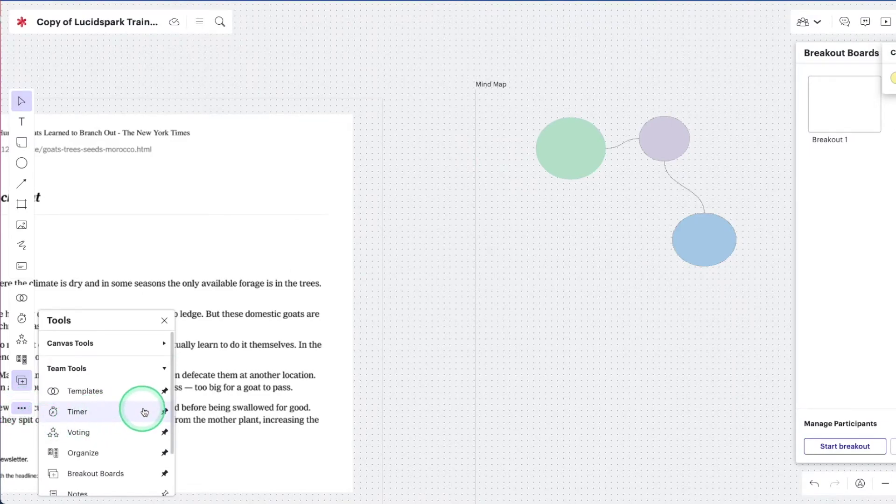
scroll(142, 412, down, 2)
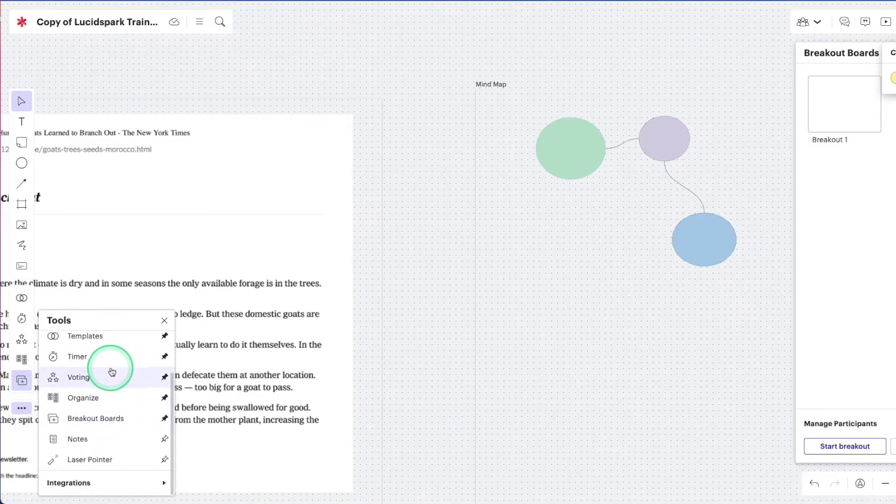
scroll(112, 372, up, 1)
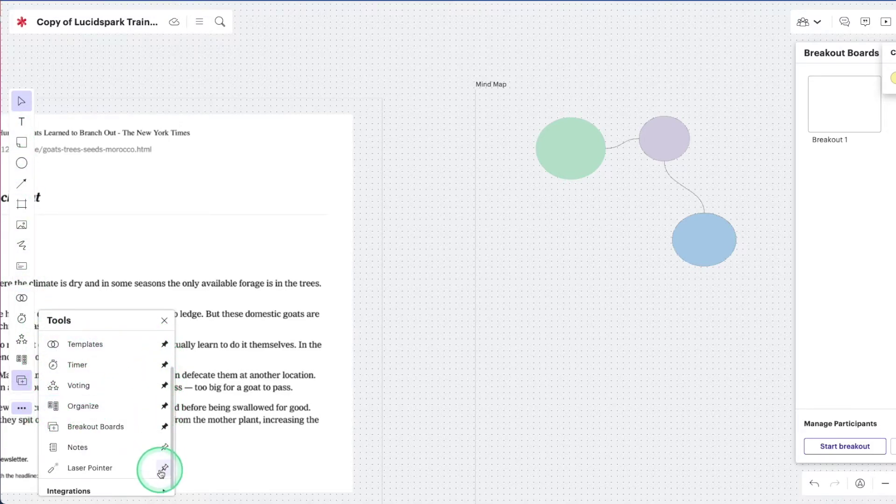
click(164, 447)
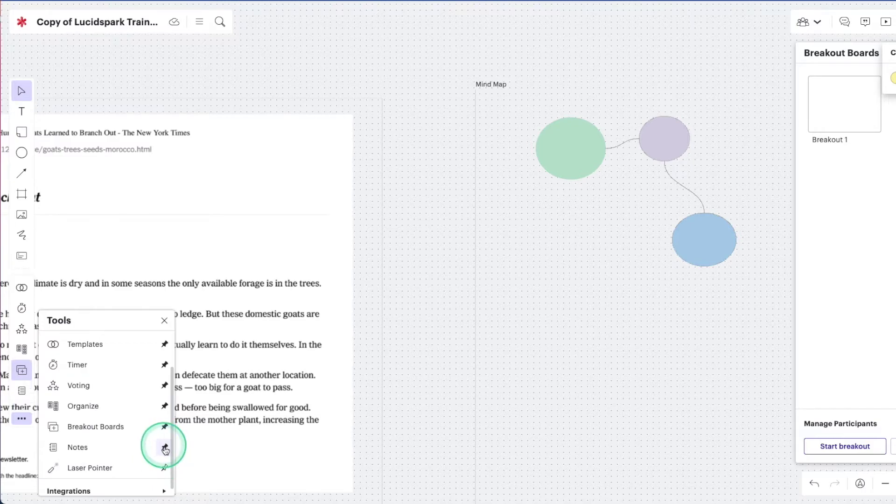
click(165, 468)
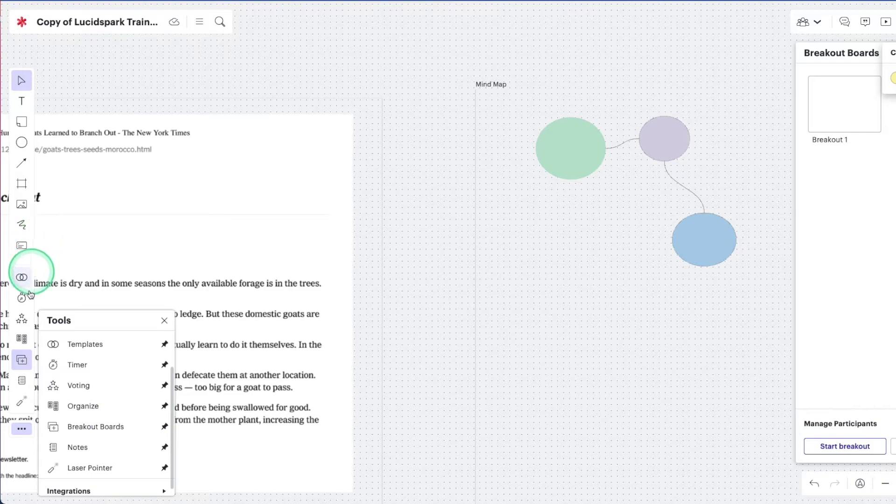
click(22, 401)
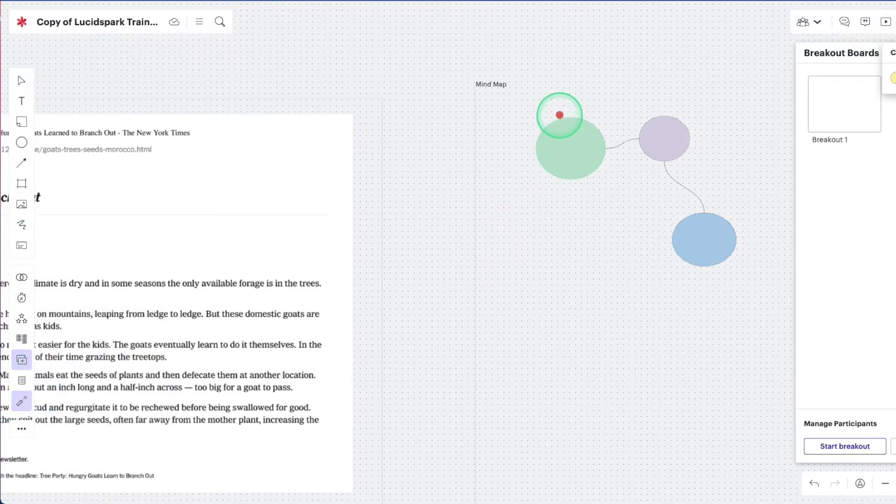
mouse_move(554, 110)
mouse_down()
mouse_move(532, 120)
mouse_move(590, 182)
mouse_move(553, 105)
mouse_move(543, 108)
mouse_up()
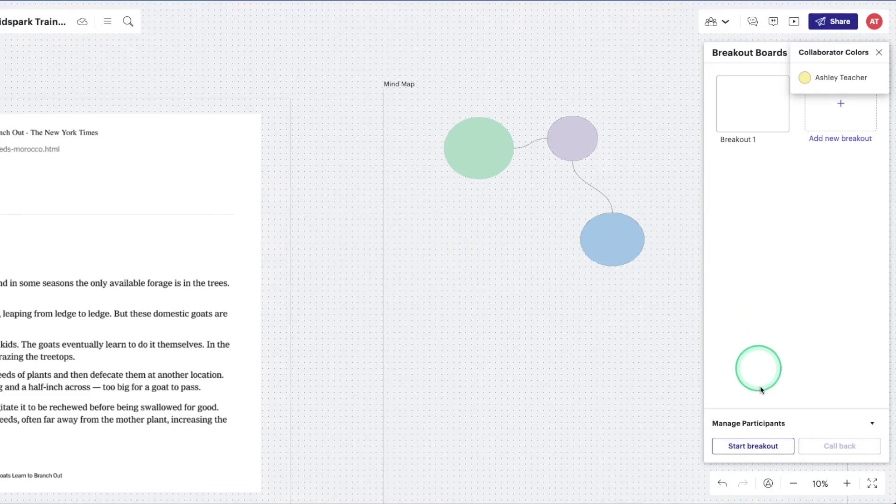
Step: Navigate with the minimap between the Pulse Check, Article and Mind Map frames, ending at the frames where the board begins
click(768, 484)
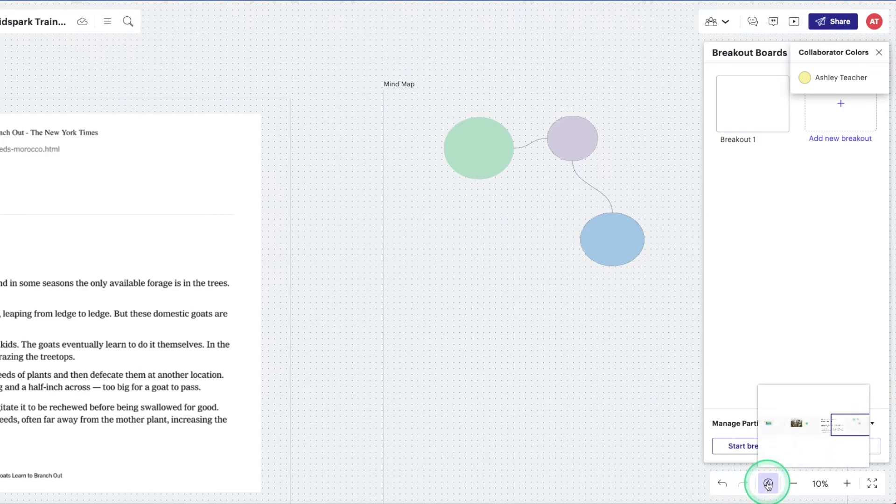
click(797, 426)
click(770, 429)
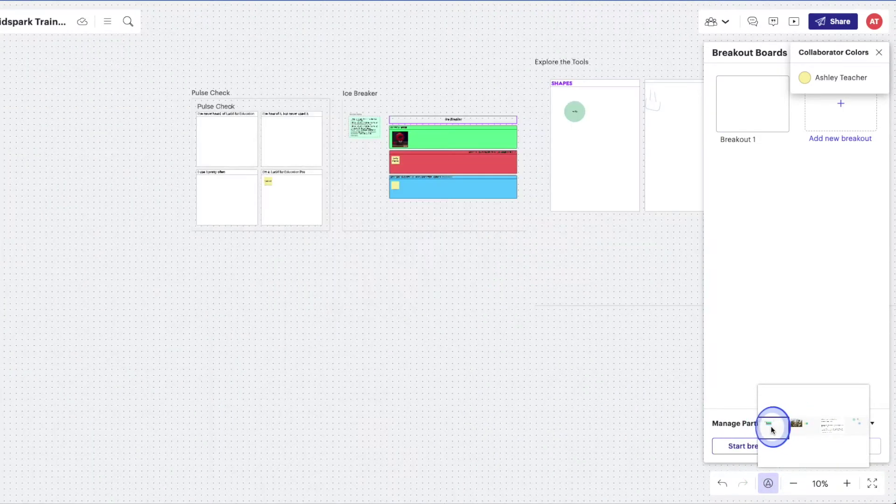
click(835, 424)
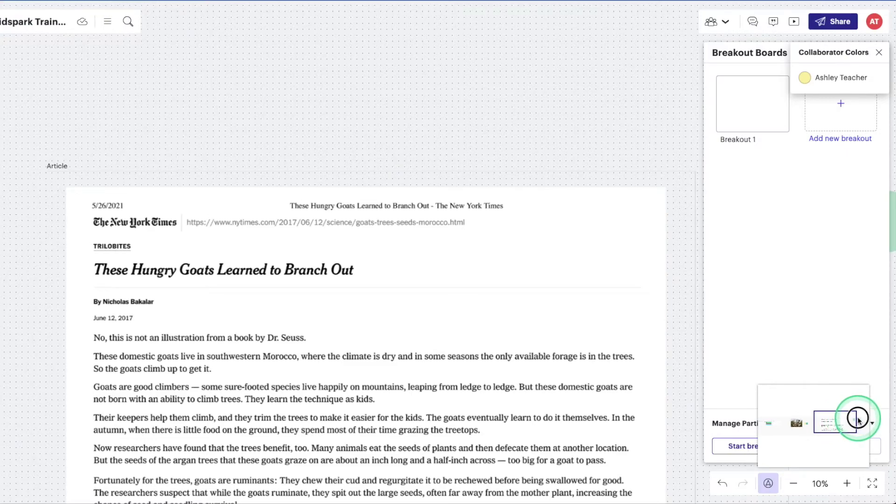
click(858, 422)
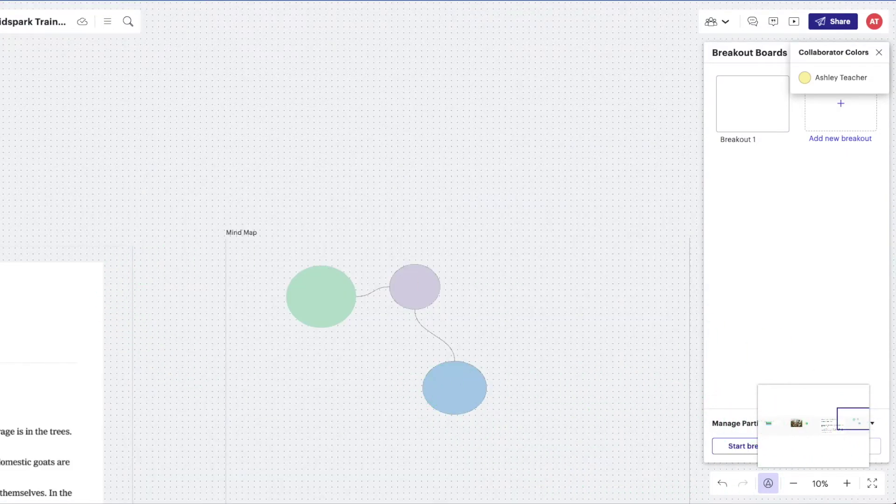
click(799, 425)
click(835, 426)
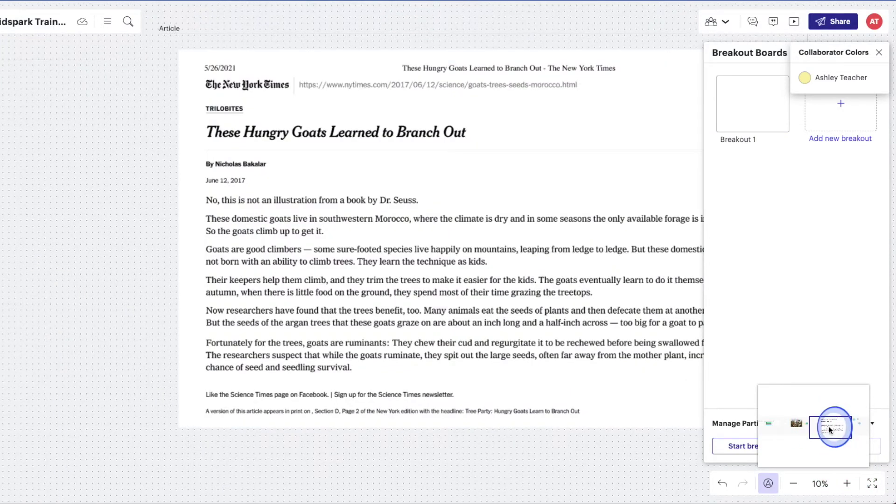
click(775, 422)
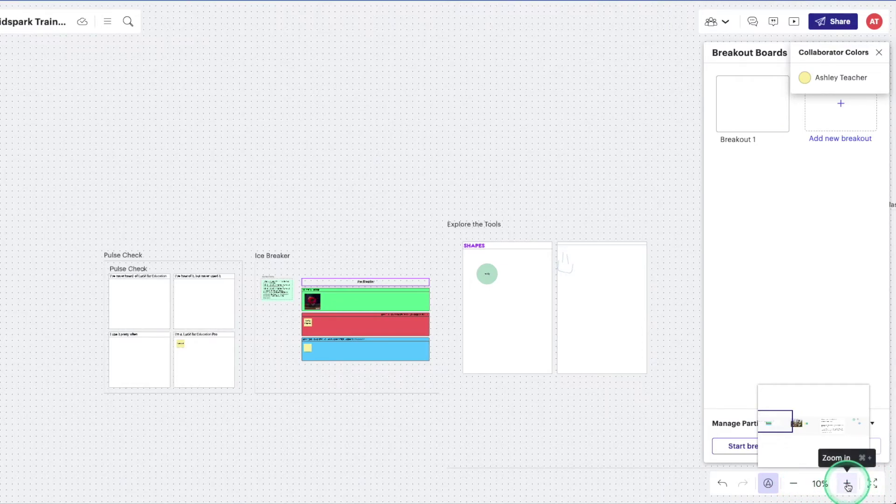
Step: Zoom in on the Ice Breaker frame, zoom back out to 16%, and move the laser pointer over the empty area above it
click(847, 484)
click(848, 485)
click(848, 484)
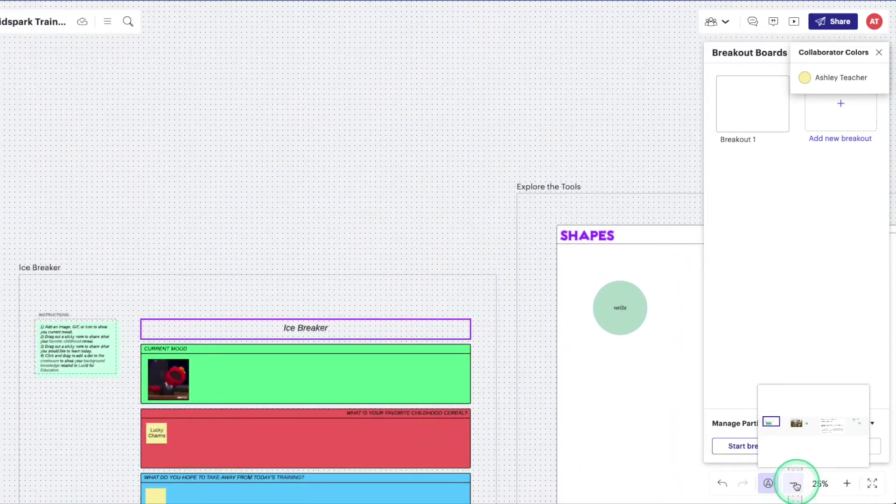
click(794, 484)
click(794, 485)
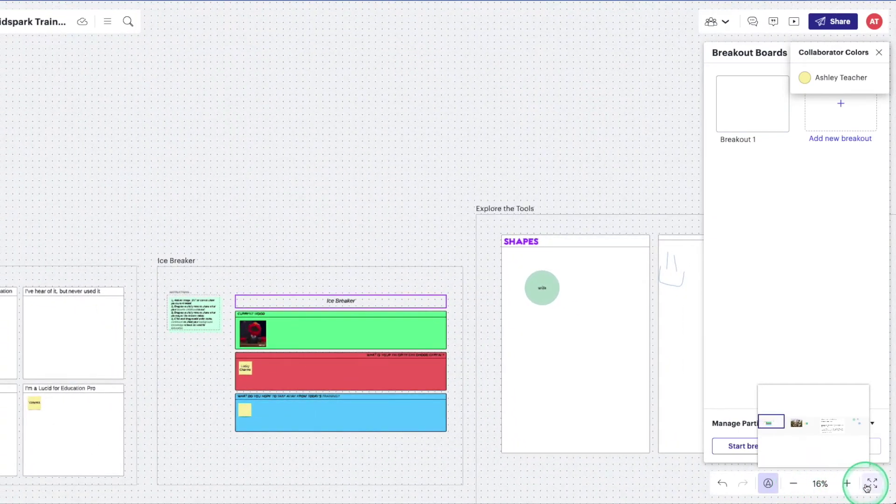
drag(406, 258, 389, 214)
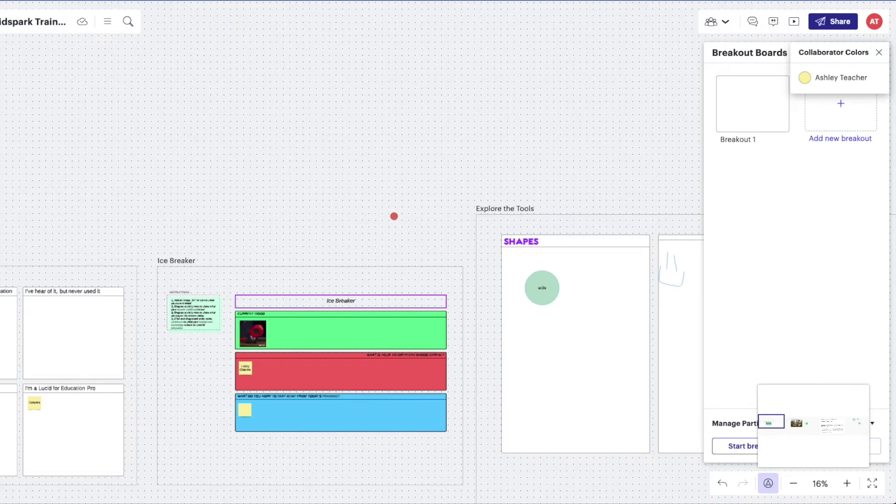
drag(365, 173, 355, 165)
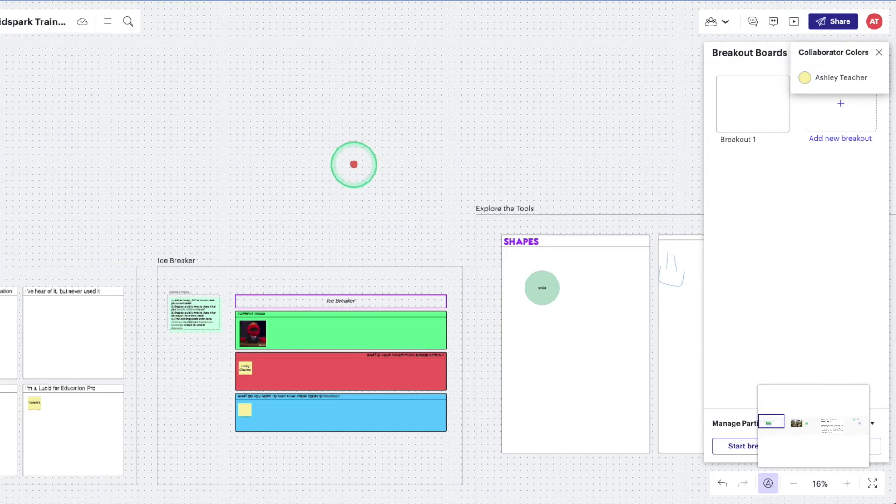